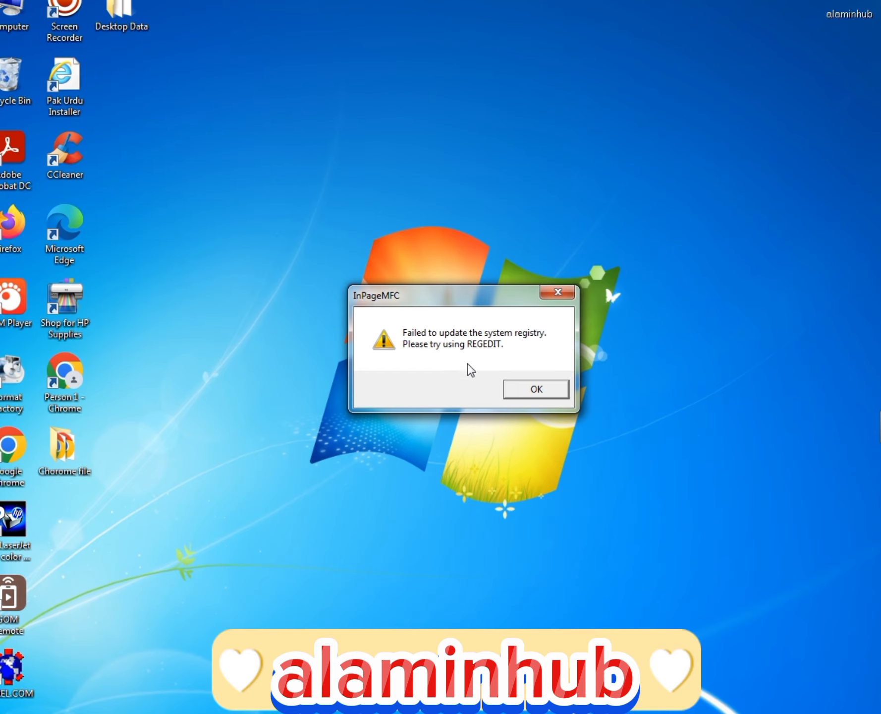
Dismiss the system registry warning and open the Keyboard Preferences dialog
{"action": "left_click", "coordinate": [532, 389]}
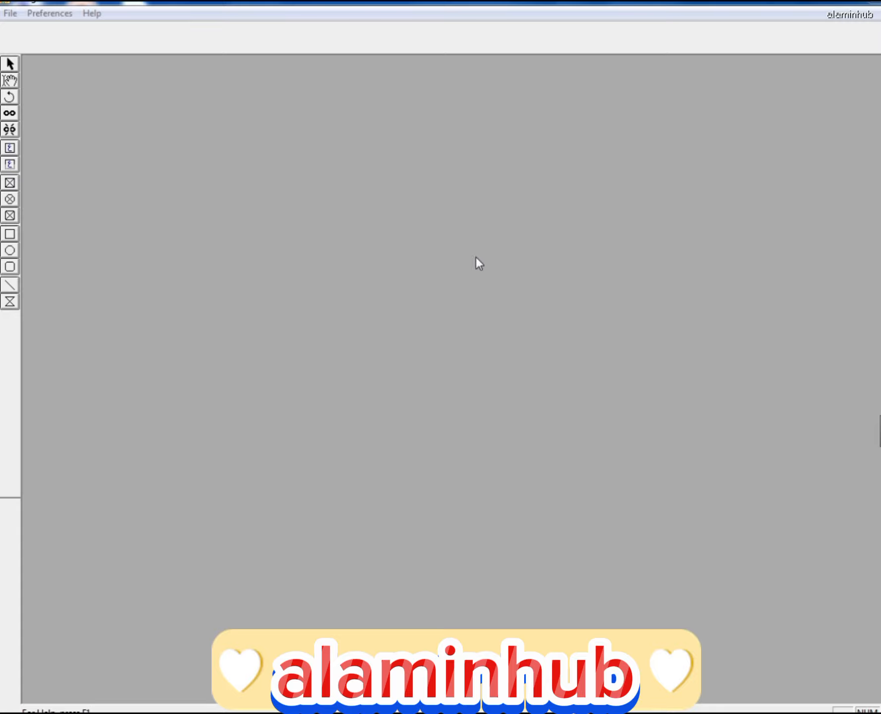
{"action": "left_click", "coordinate": [11, 14]}
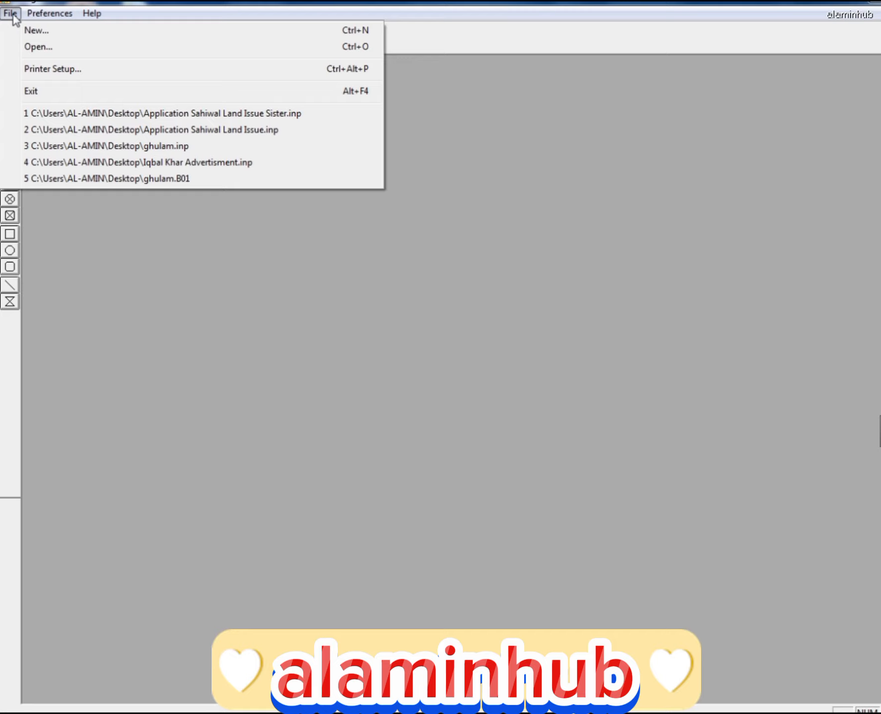
{"action": "mouse_move", "coordinate": [61, 19]}
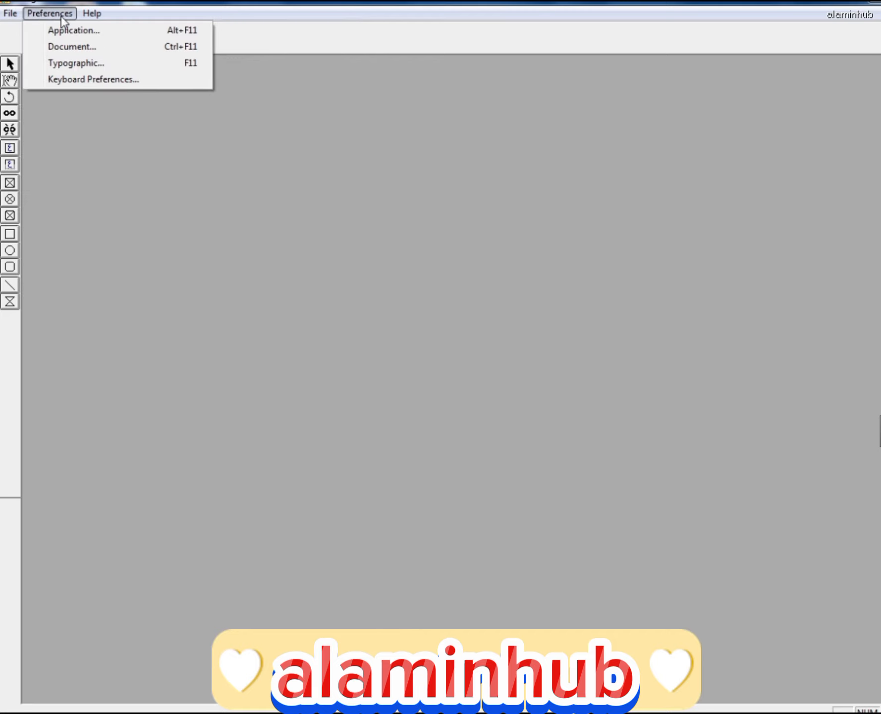
{"action": "mouse_move", "coordinate": [11, 19]}
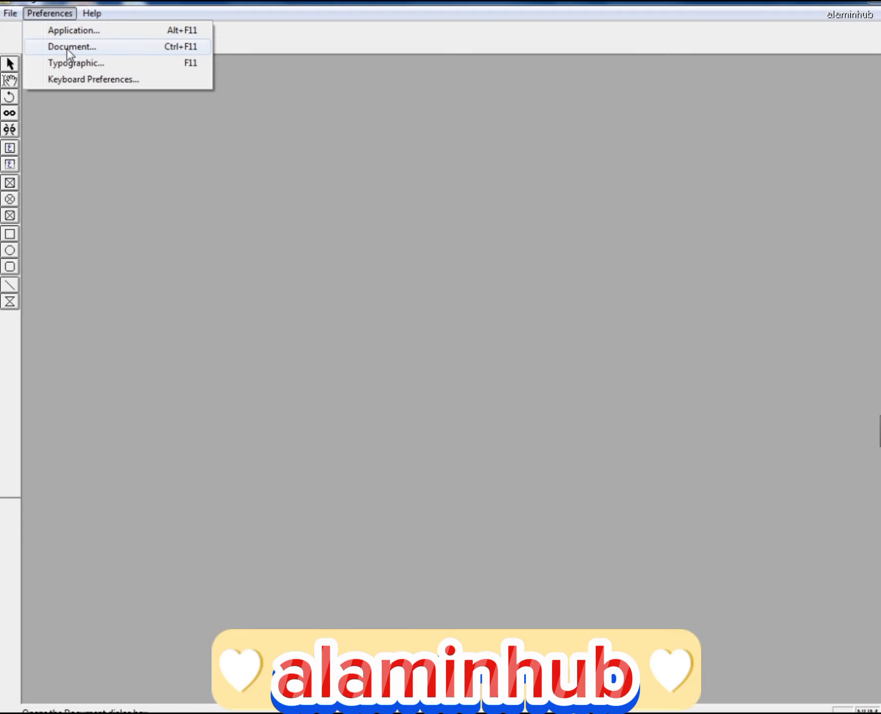
{"action": "left_click", "coordinate": [98, 79]}
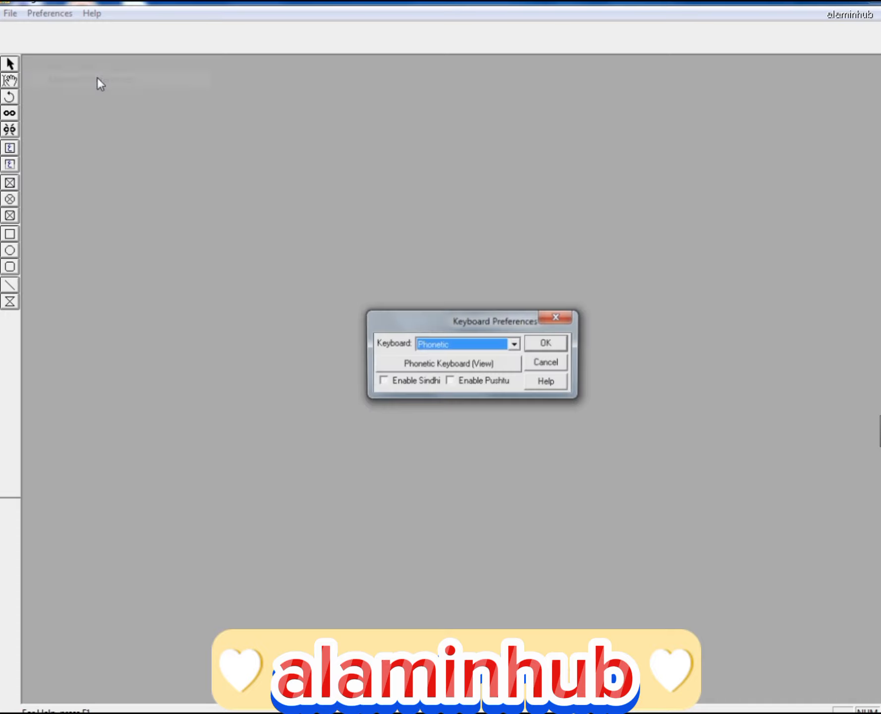
Select the Monotype® keyboard, view its key layout and close the layout view
{"action": "left_click", "coordinate": [515, 345]}
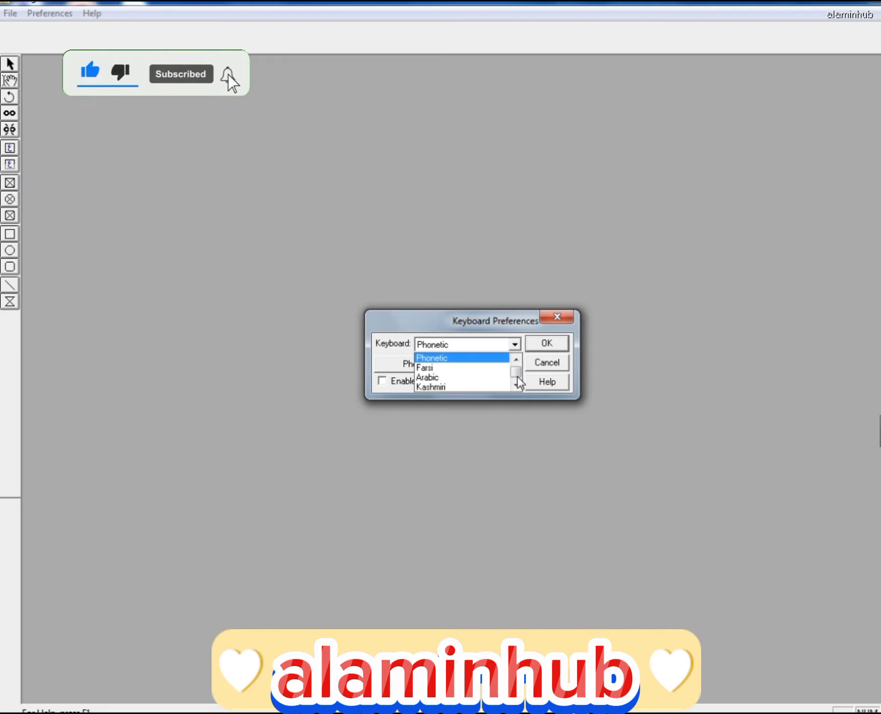
{"action": "left_click", "coordinate": [515, 358]}
{"action": "left_click", "coordinate": [516, 357]}
{"action": "left_click", "coordinate": [515, 358]}
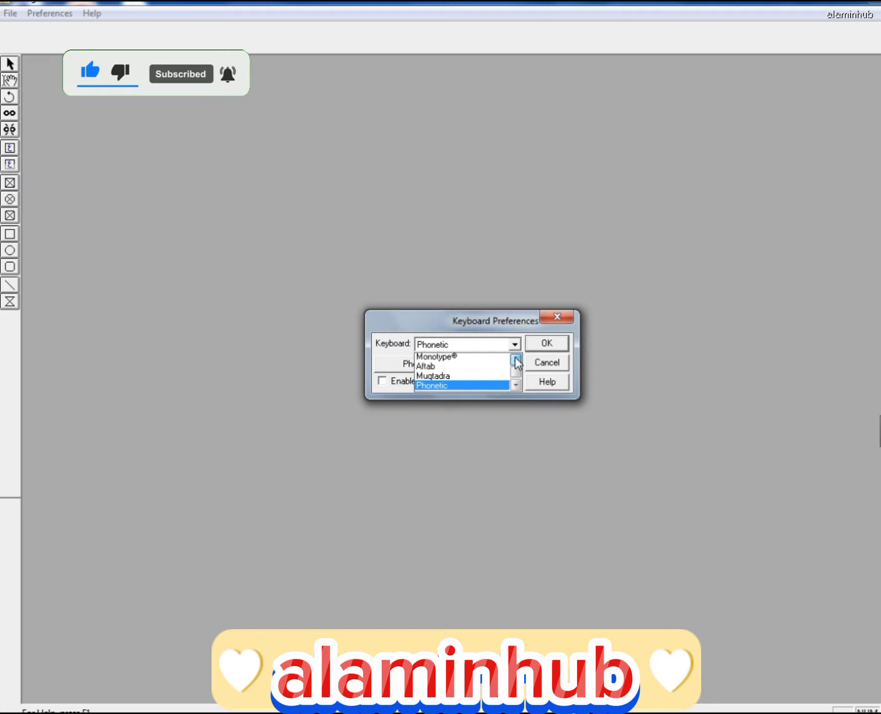
{"action": "left_click", "coordinate": [481, 358]}
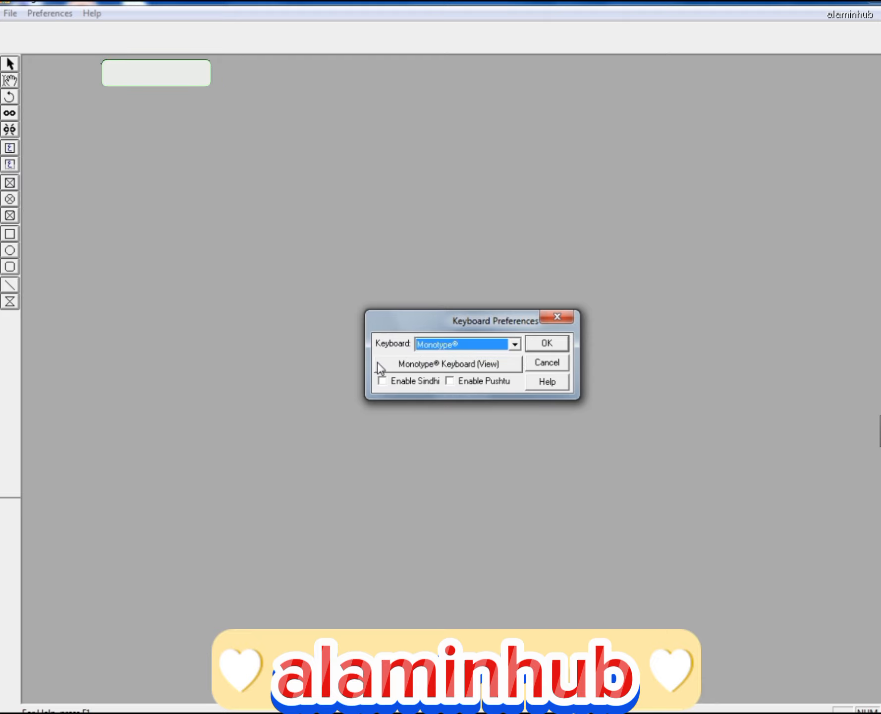
{"action": "left_click", "coordinate": [452, 371]}
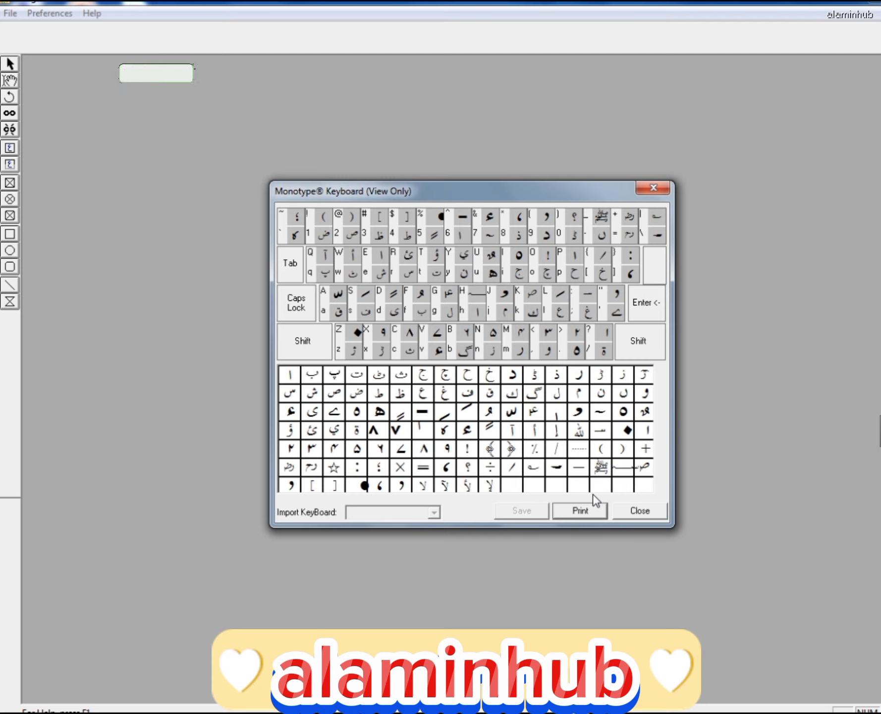
{"action": "left_click", "coordinate": [636, 511]}
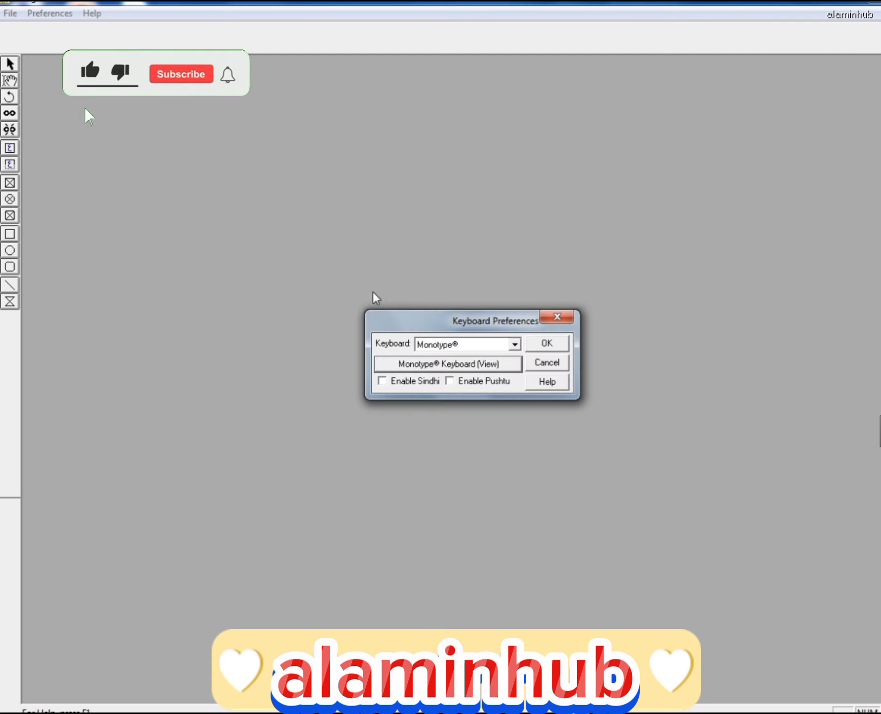
Set the keyboard to Phonetic, looking through the other available layouts including the user-defined ones
{"action": "left_click", "coordinate": [515, 343]}
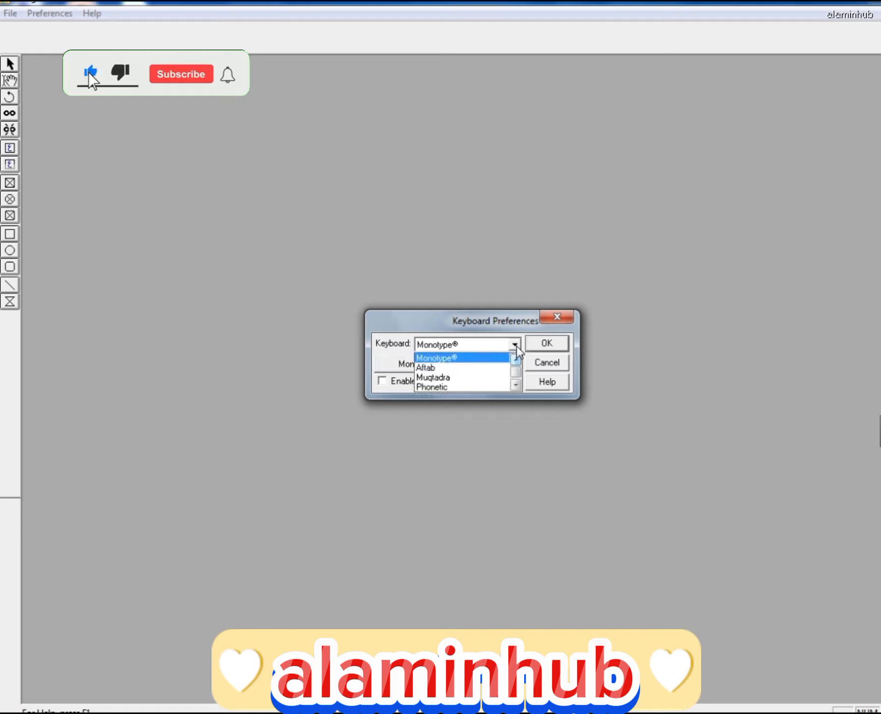
{"action": "left_click", "coordinate": [480, 388]}
{"action": "left_click", "coordinate": [516, 345]}
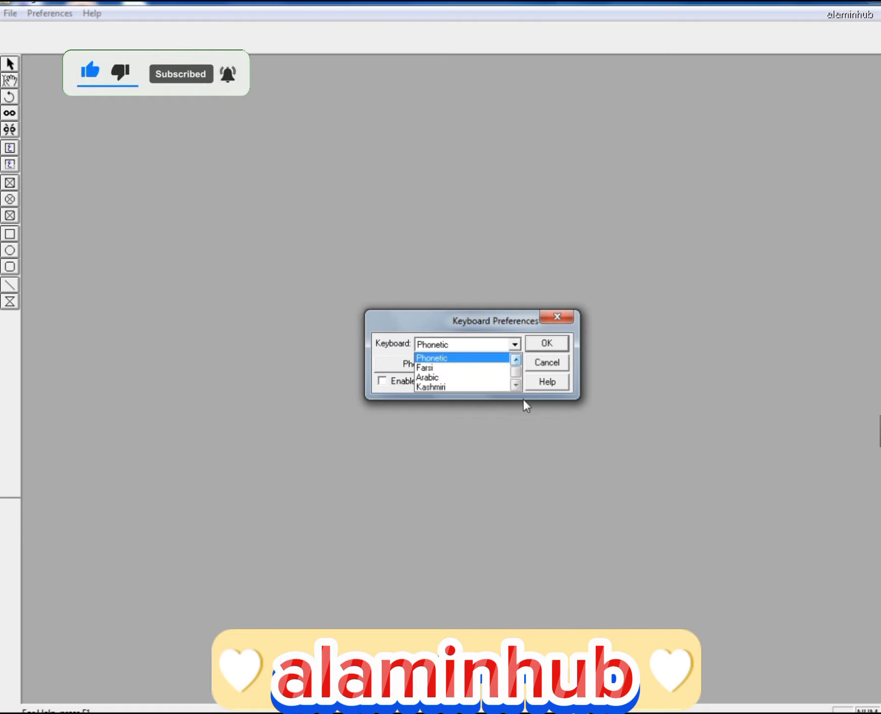
{"action": "left_click", "coordinate": [516, 384]}
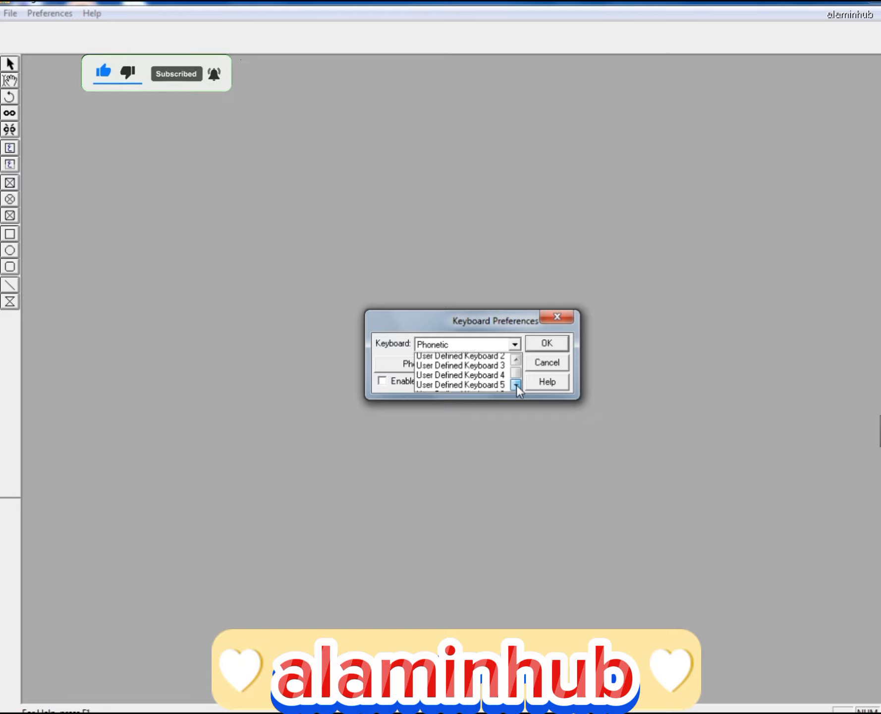
{"action": "left_click", "coordinate": [516, 384]}
{"action": "left_click", "coordinate": [517, 384]}
{"action": "left_click", "coordinate": [517, 360]}
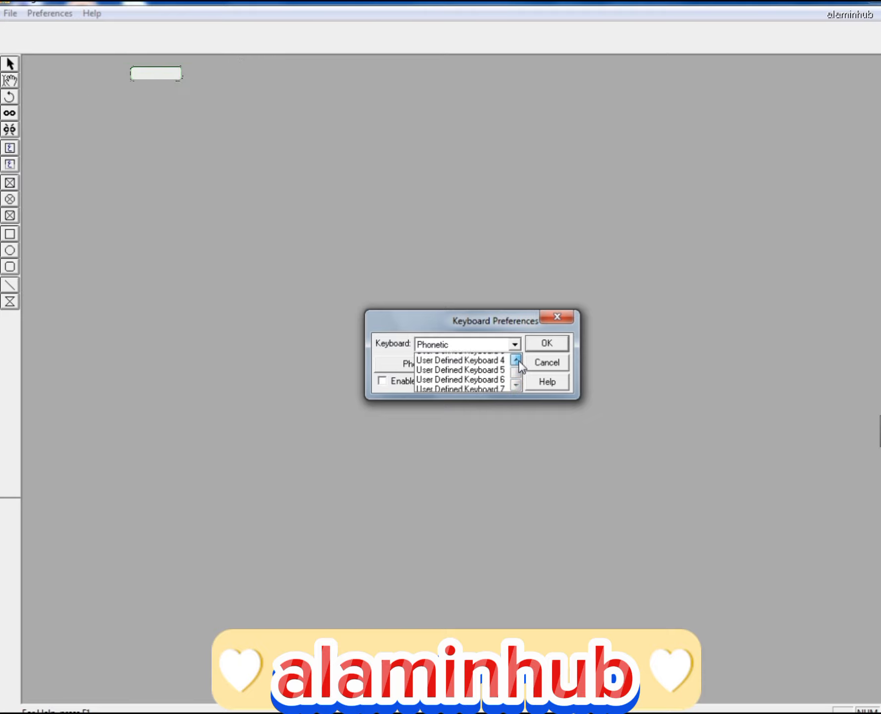
{"action": "left_click_drag", "start_coordinate": [517, 361], "coordinate": [517, 361]}
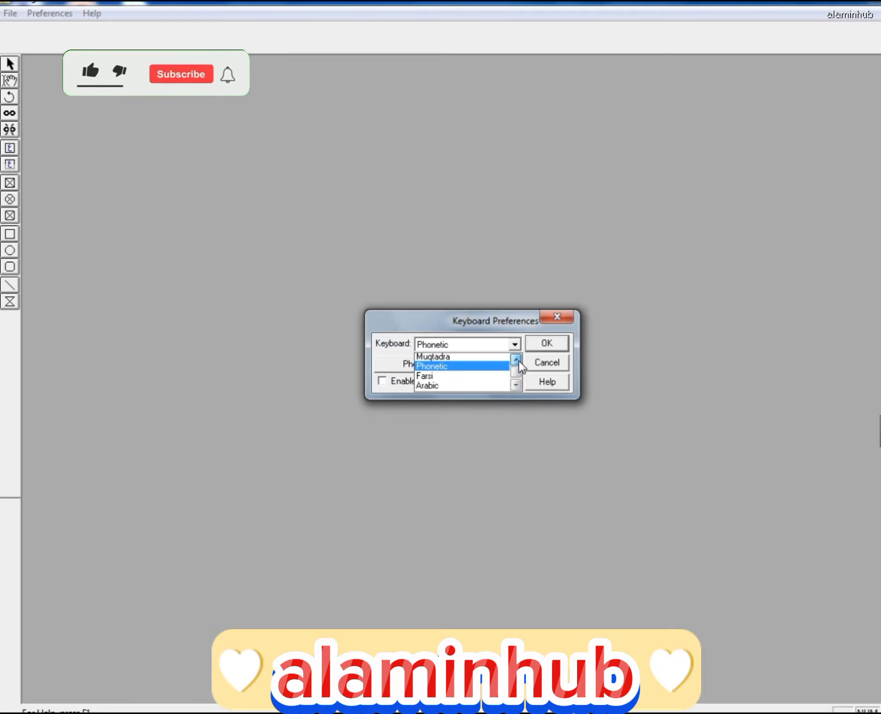
{"action": "left_click", "coordinate": [439, 367]}
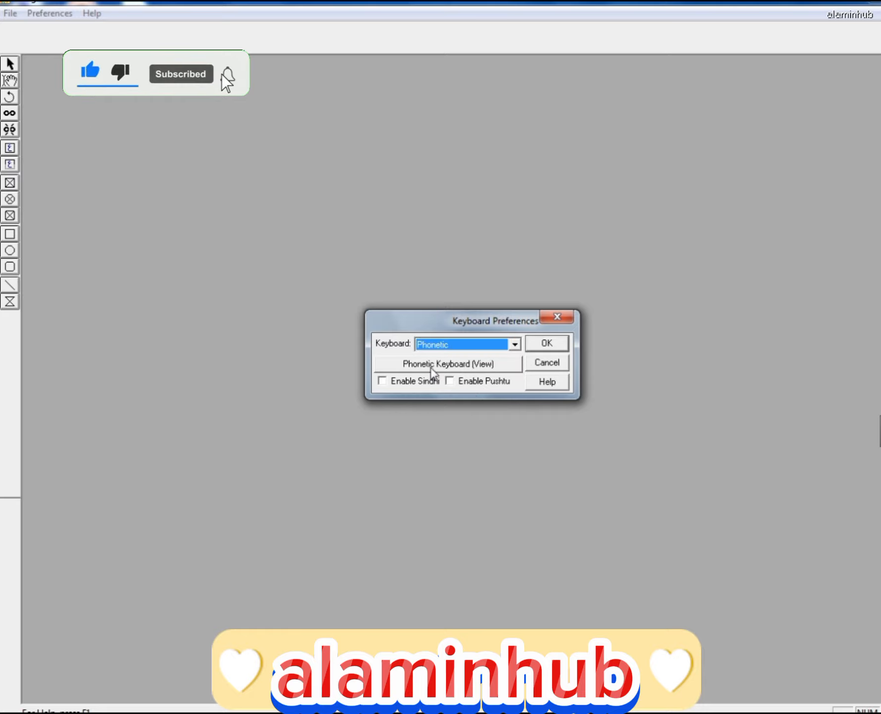
View the Phonetic keyboard's key layout and apply the keyboard preferences
{"action": "left_click", "coordinate": [433, 367]}
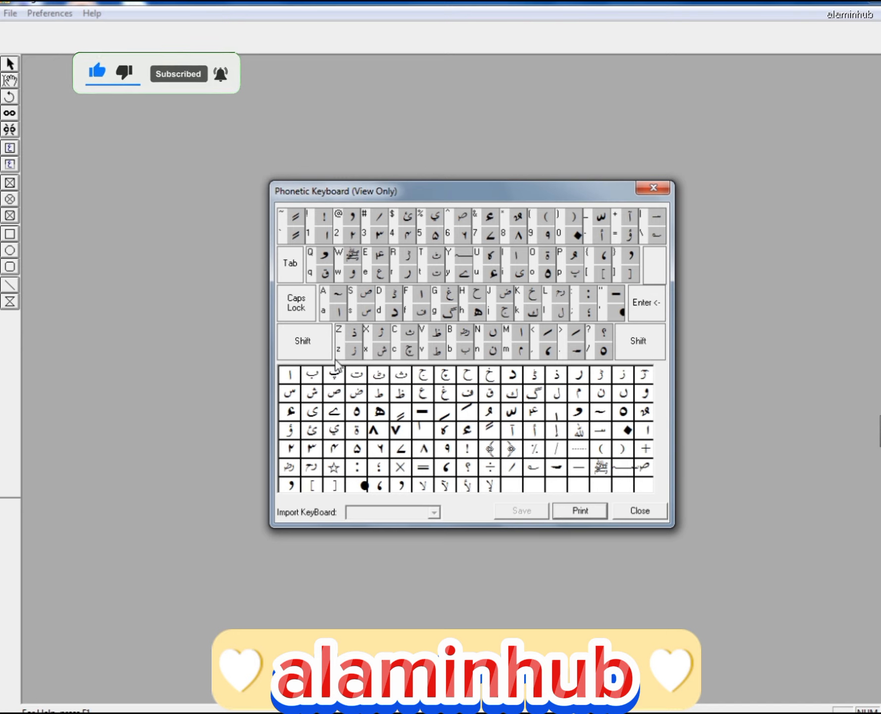
{"action": "left_click", "coordinate": [642, 512]}
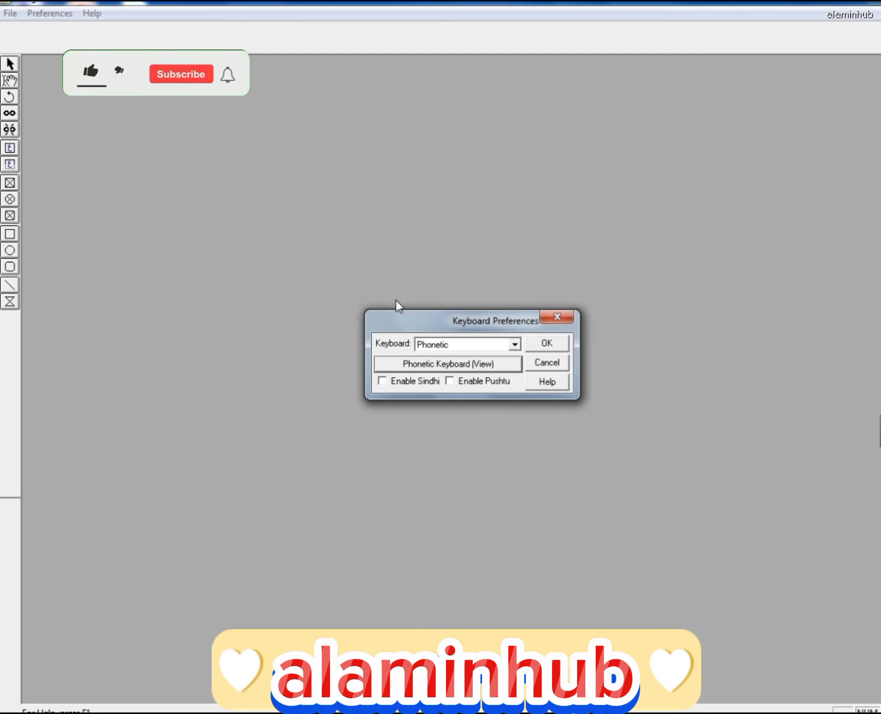
{"action": "left_click", "coordinate": [550, 345]}
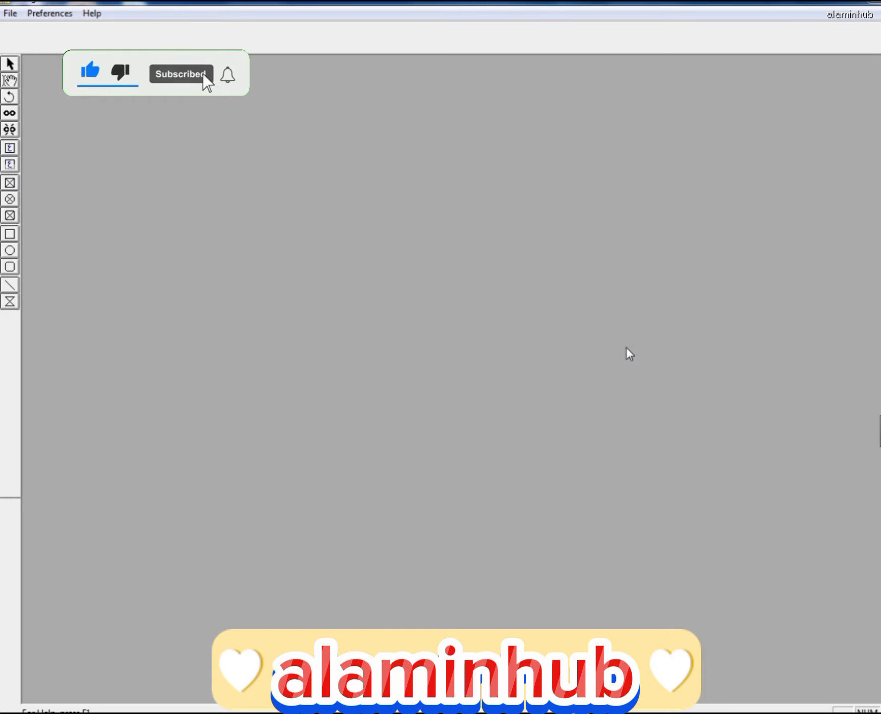
Start a new document, look through the available page sizes and choose A4 210x297mm
{"action": "left_click", "coordinate": [11, 15]}
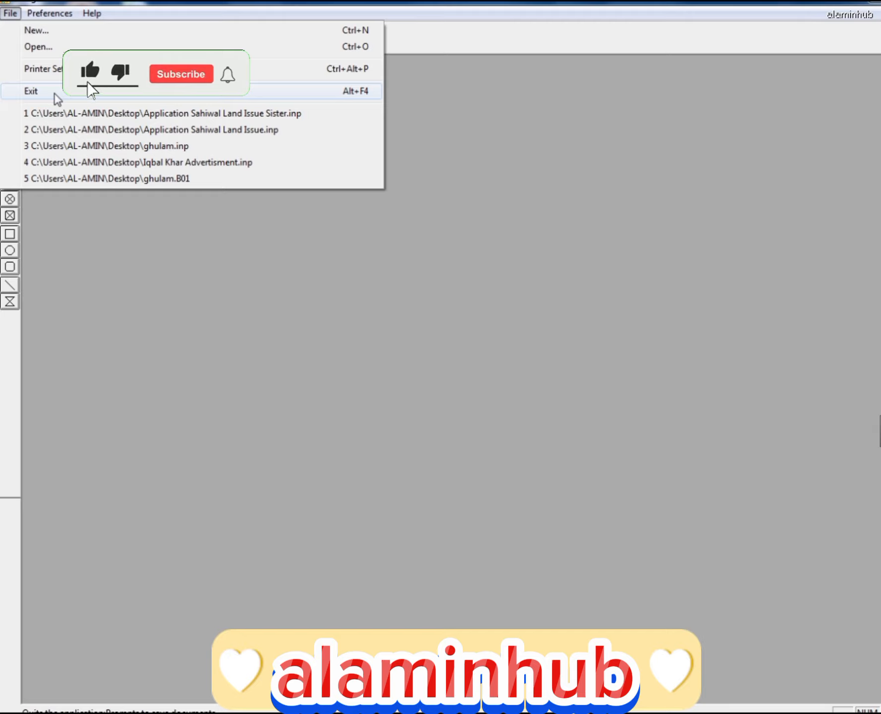
{"action": "left_click", "coordinate": [60, 33]}
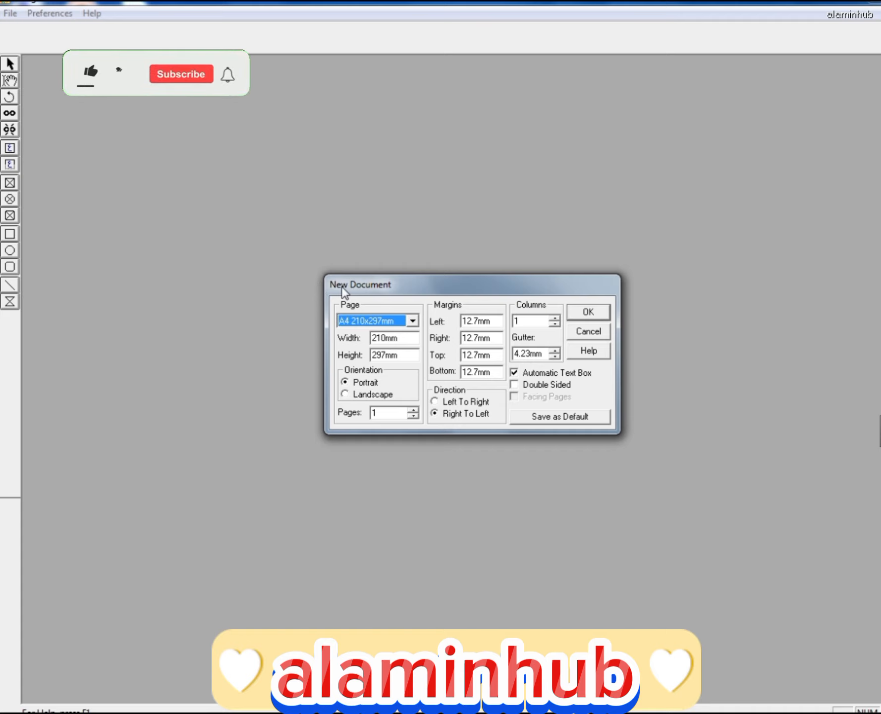
{"action": "left_click", "coordinate": [412, 322]}
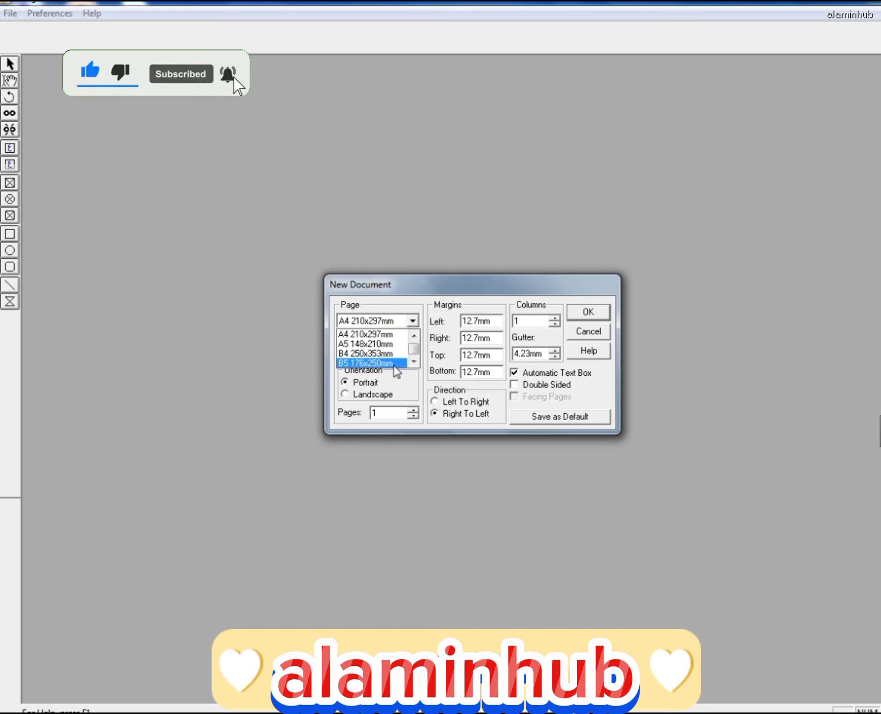
{"action": "left_click", "coordinate": [416, 363]}
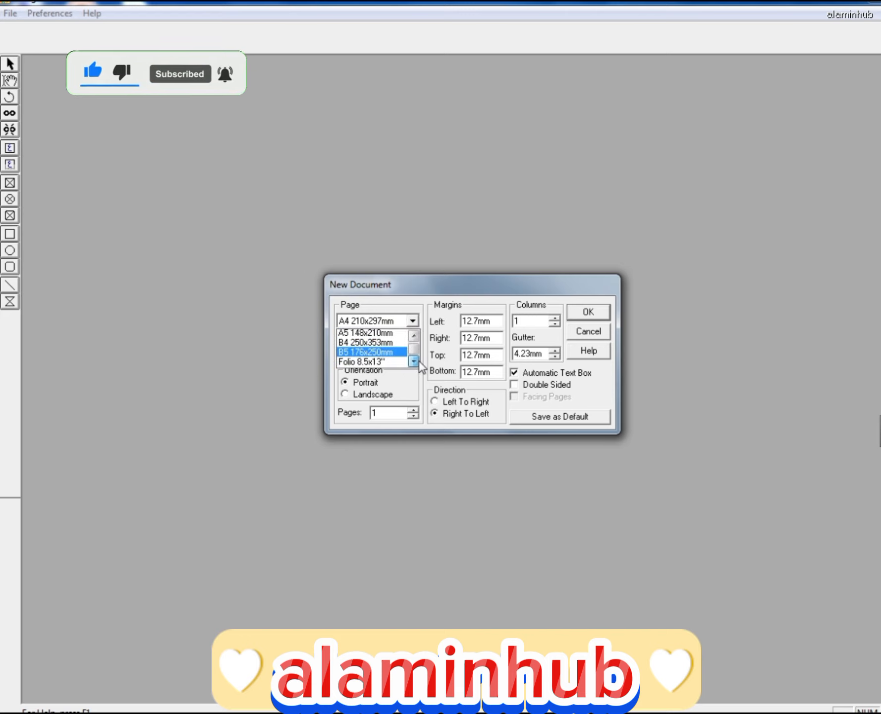
{"action": "left_click", "coordinate": [416, 362]}
{"action": "left_click", "coordinate": [416, 363]}
{"action": "left_click", "coordinate": [414, 335]}
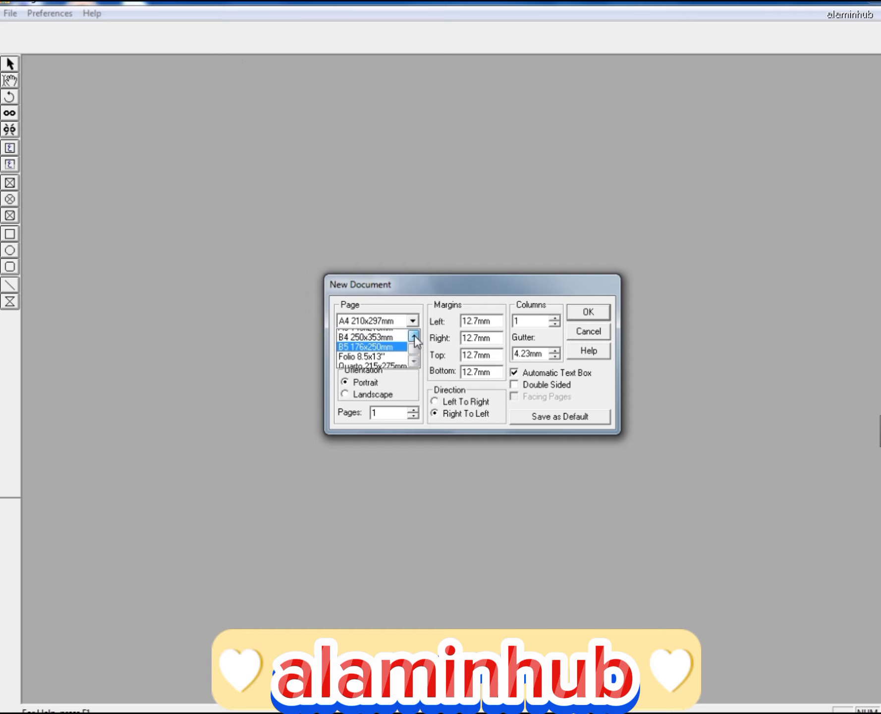
{"action": "left_click", "coordinate": [415, 335]}
{"action": "left_click", "coordinate": [415, 335]}
{"action": "left_click", "coordinate": [415, 335]}
{"action": "left_click", "coordinate": [414, 336]}
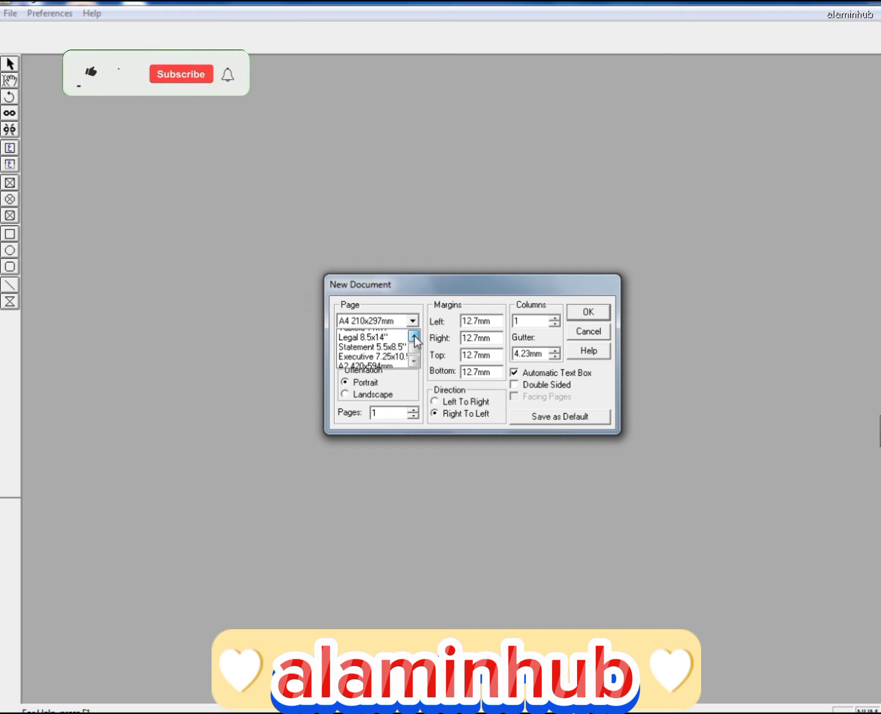
{"action": "left_click", "coordinate": [415, 335]}
{"action": "left_click", "coordinate": [415, 335]}
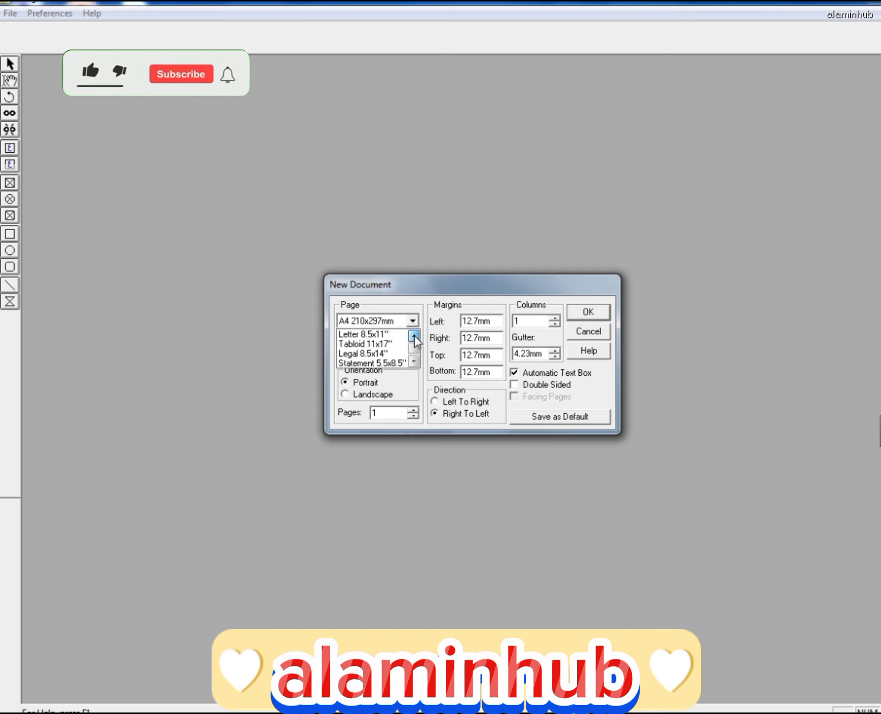
{"action": "left_click", "coordinate": [414, 361]}
{"action": "left_click", "coordinate": [414, 361]}
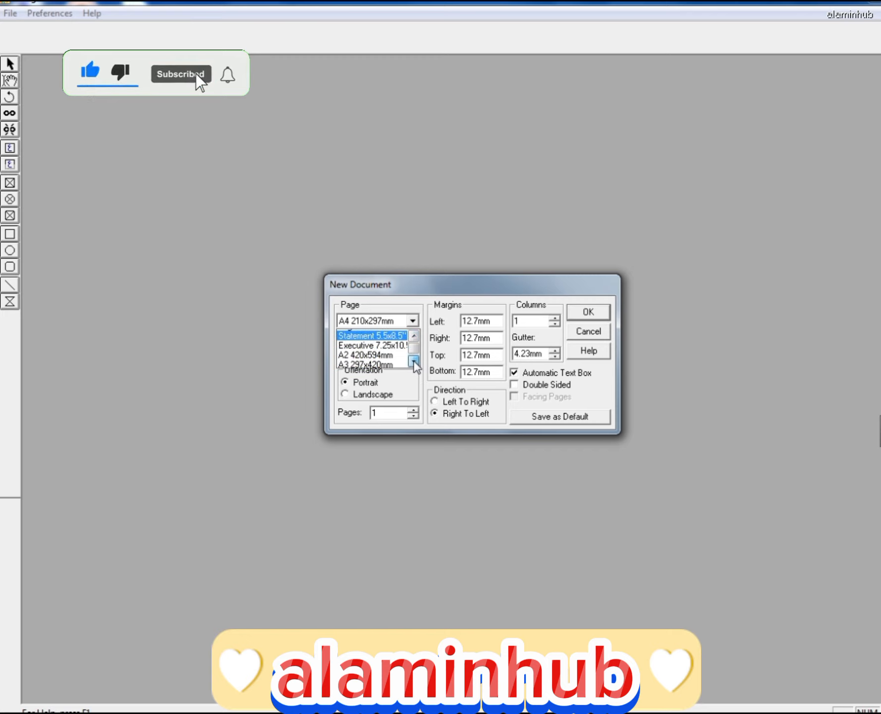
{"action": "left_click", "coordinate": [414, 361]}
{"action": "left_click", "coordinate": [370, 363]}
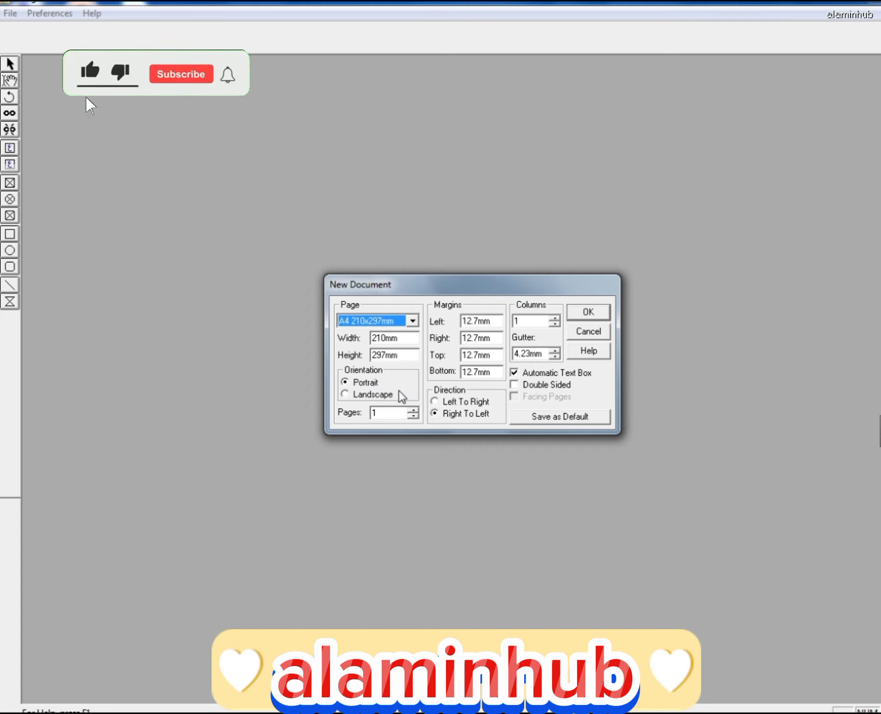
Try landscape orientation with 5 pages for the new document
{"action": "left_click", "coordinate": [346, 394]}
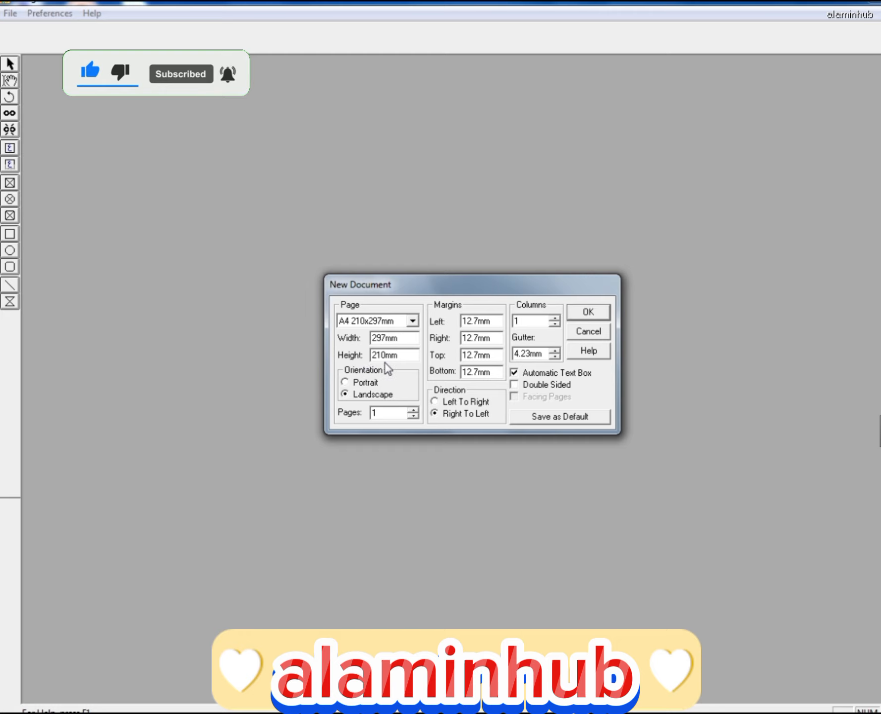
{"action": "left_click", "coordinate": [413, 410]}
{"action": "left_click", "coordinate": [413, 410]}
{"action": "left_click", "coordinate": [413, 410]}
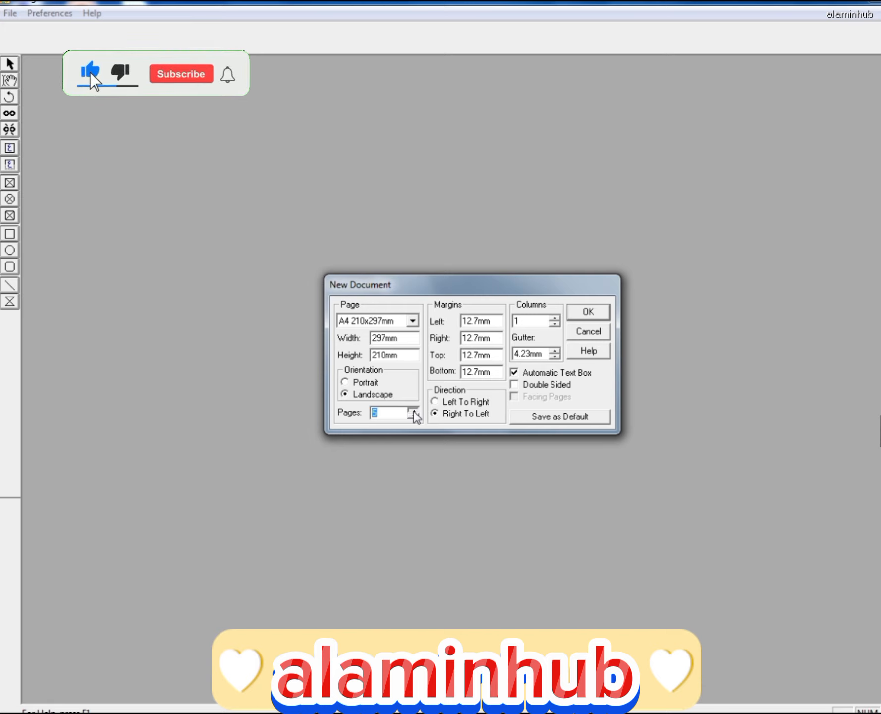
{"action": "left_click", "coordinate": [413, 410]}
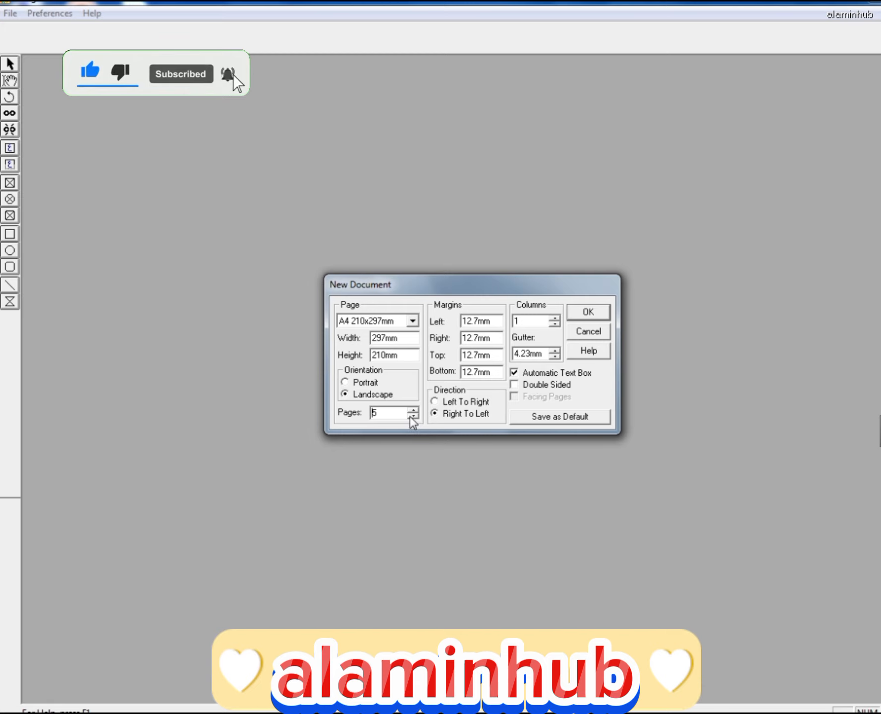
Return the new document to 1 page in portrait orientation
{"action": "left_click", "coordinate": [411, 417]}
{"action": "left_click", "coordinate": [411, 416]}
{"action": "left_click", "coordinate": [411, 416]}
{"action": "left_click", "coordinate": [411, 417]}
{"action": "left_click", "coordinate": [344, 383]}
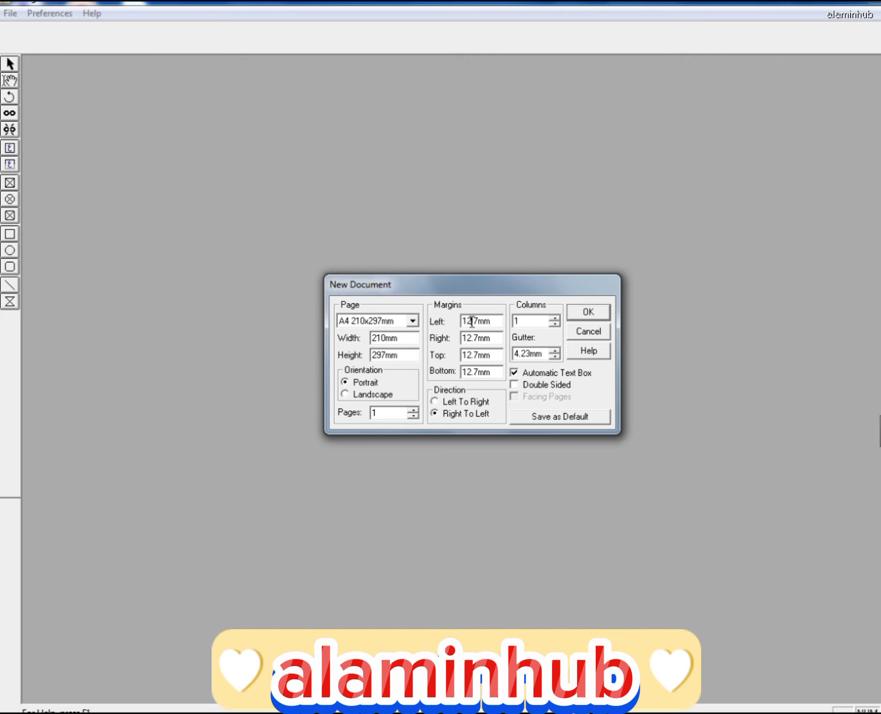
Set the left, right, top and bottom margins to 10 mm and create the document
{"action": "left_click_drag", "start_coordinate": [472, 322], "coordinate": [426, 321]}
{"action": "type", "text": "10"}
{"action": "left_click_drag", "start_coordinate": [471, 337], "coordinate": [454, 334]}
{"action": "type", "text": "10"}
{"action": "left_click_drag", "start_coordinate": [470, 355], "coordinate": [462, 347]}
{"action": "type", "text": "10"}
{"action": "left_click_drag", "start_coordinate": [473, 371], "coordinate": [463, 373]}
{"action": "type", "text": "10"}
{"action": "left_click", "coordinate": [436, 401]}
{"action": "left_click", "coordinate": [588, 313]}
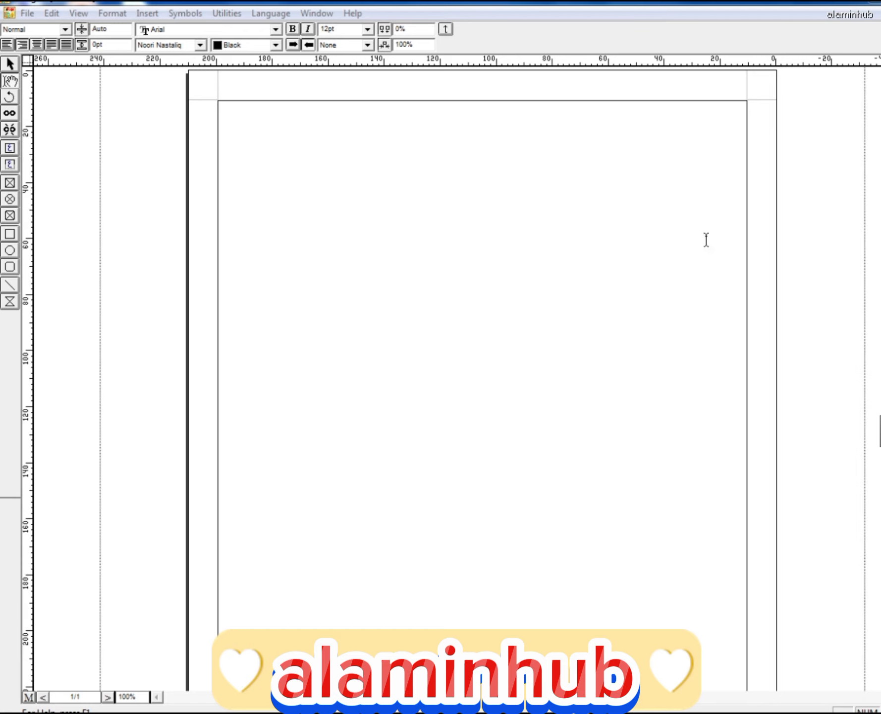
Write "میں پاکستانی ہوں۔" at the start of the page and set its font size to 48pt
{"action": "left_click", "coordinate": [696, 134]}
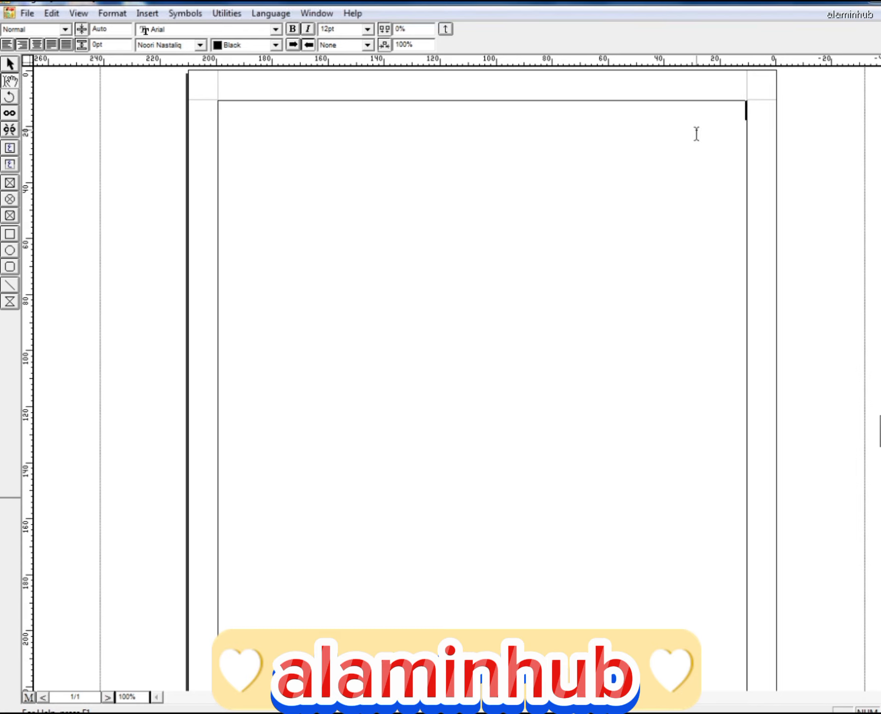
{"action": "type", "text": "ں"}
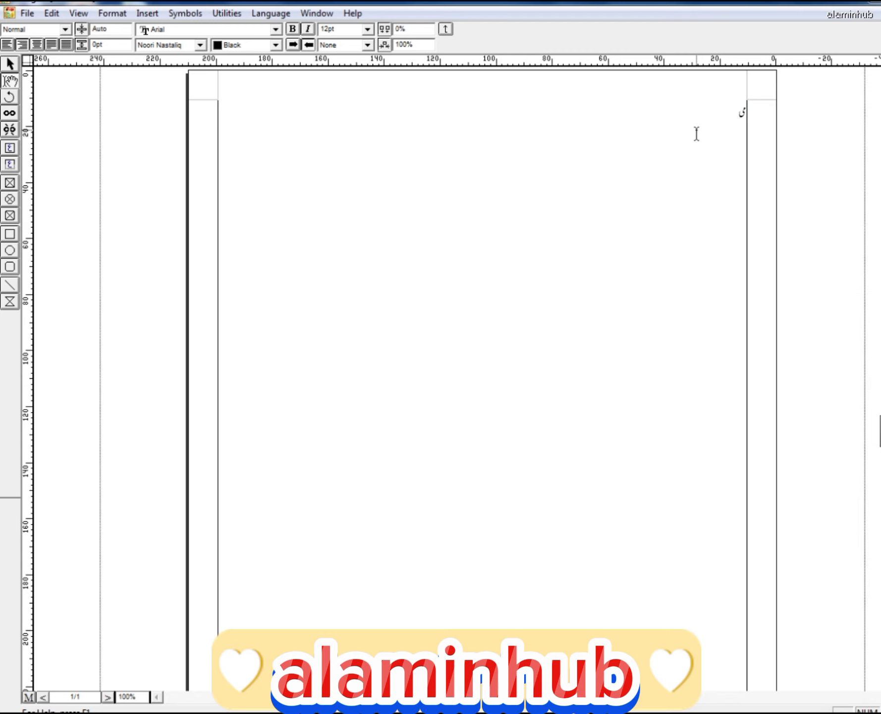
{"action": "type", "text": " پاکستانی ہوں۔"}
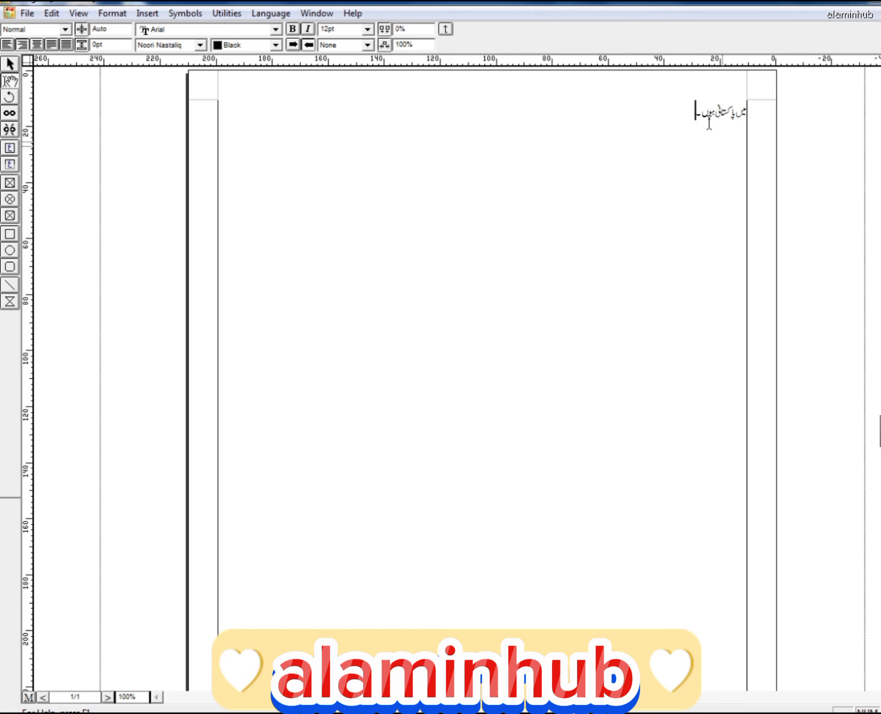
{"action": "left_click_drag", "start_coordinate": [684, 112], "coordinate": [748, 115]}
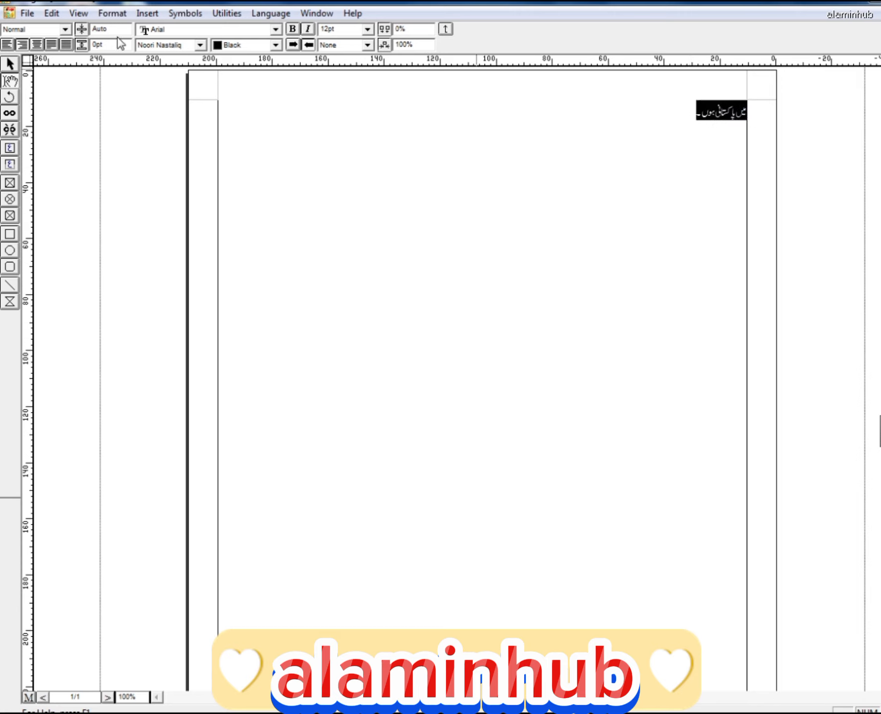
{"action": "left_click", "coordinate": [368, 30]}
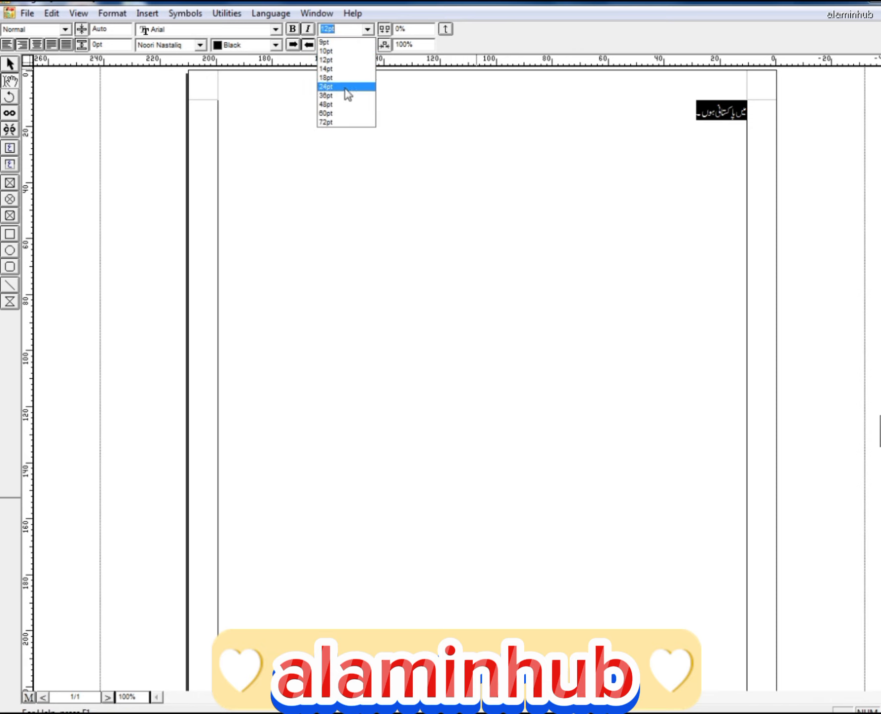
{"action": "left_click", "coordinate": [340, 105]}
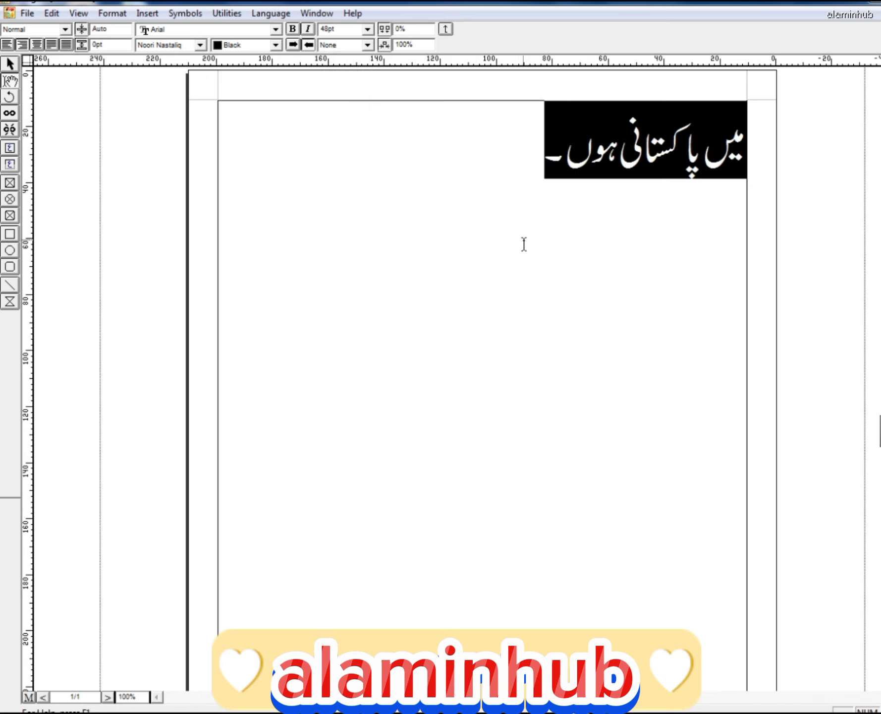
Add the sentence "میں مسلمان ہوں۔" after the first sentence on the same line
{"action": "left_click", "coordinate": [527, 169]}
{"action": "type", "text": "میں"}
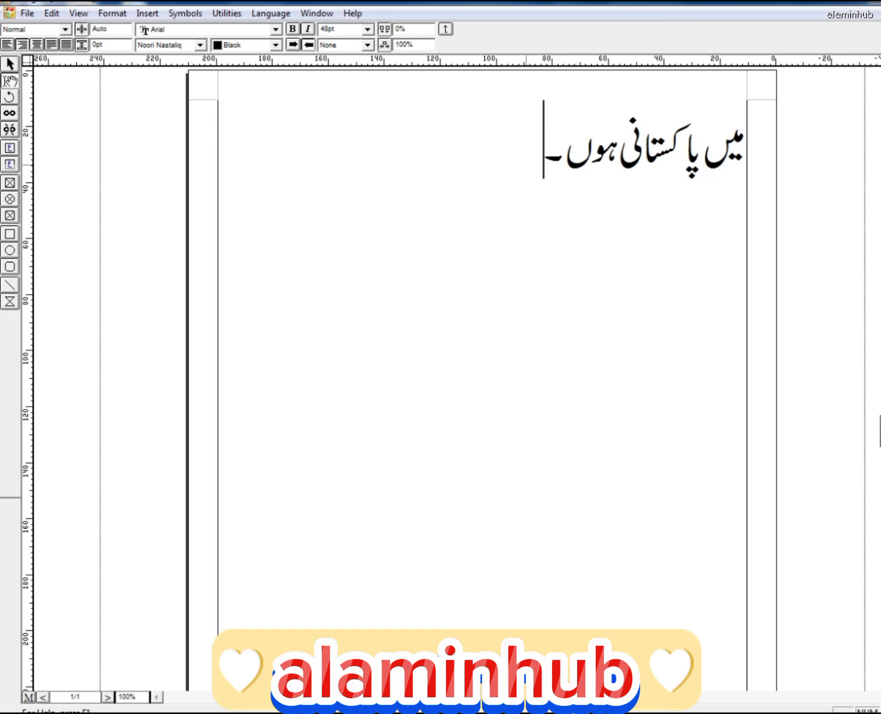
{"action": "type", "text": " مسلا"}
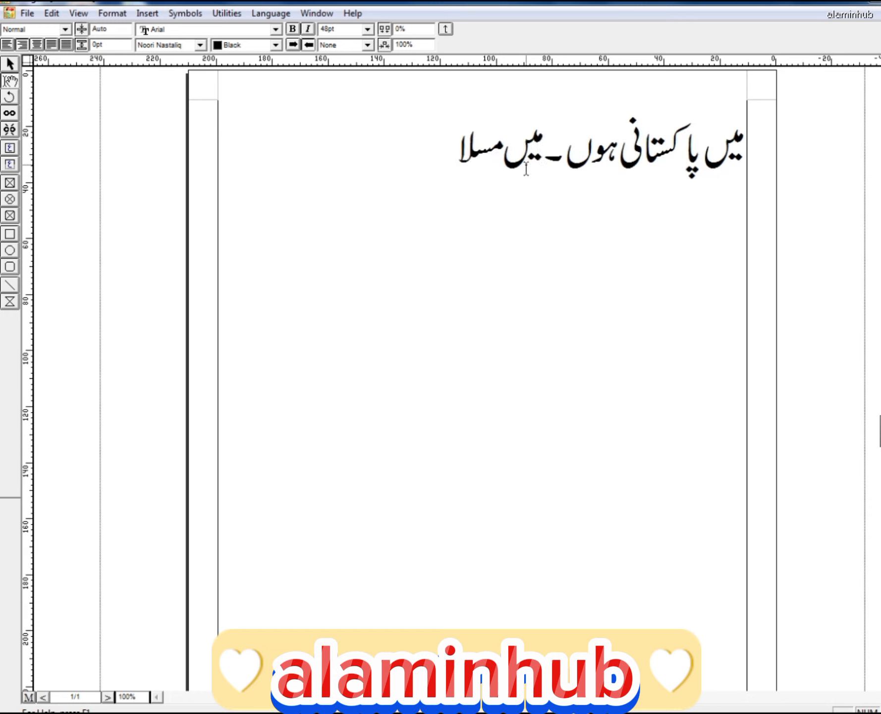
{"action": "key", "text": "BackSpace"}
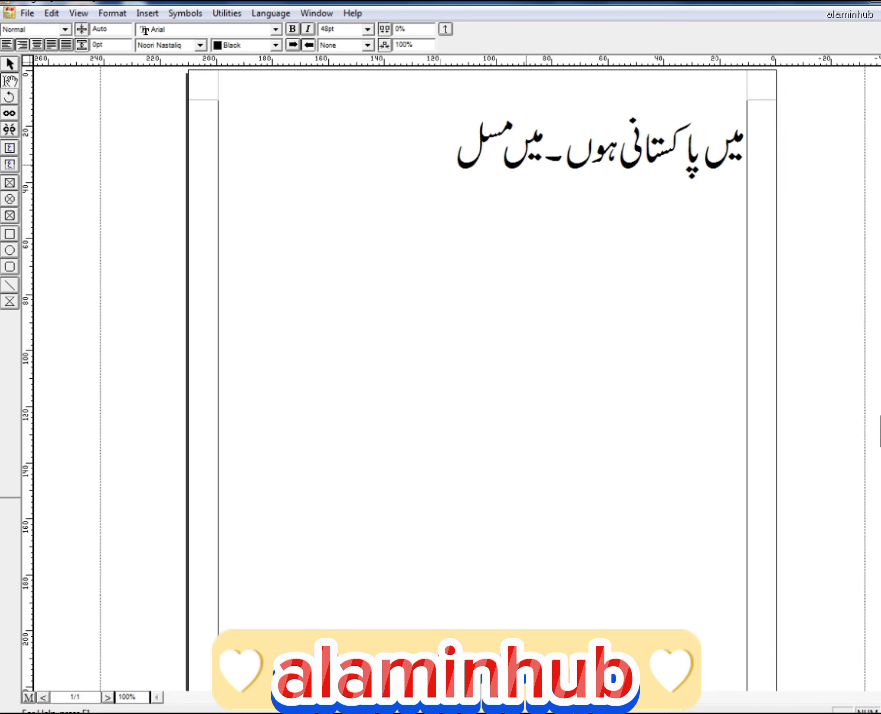
{"action": "type", "text": "مان ہو"}
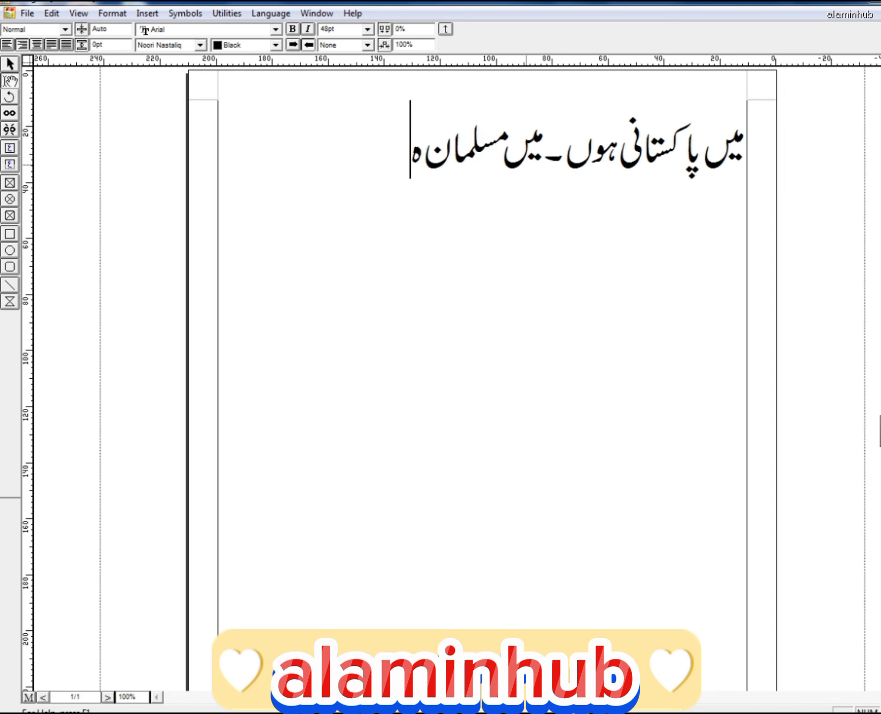
{"action": "type", "text": "ں۔"}
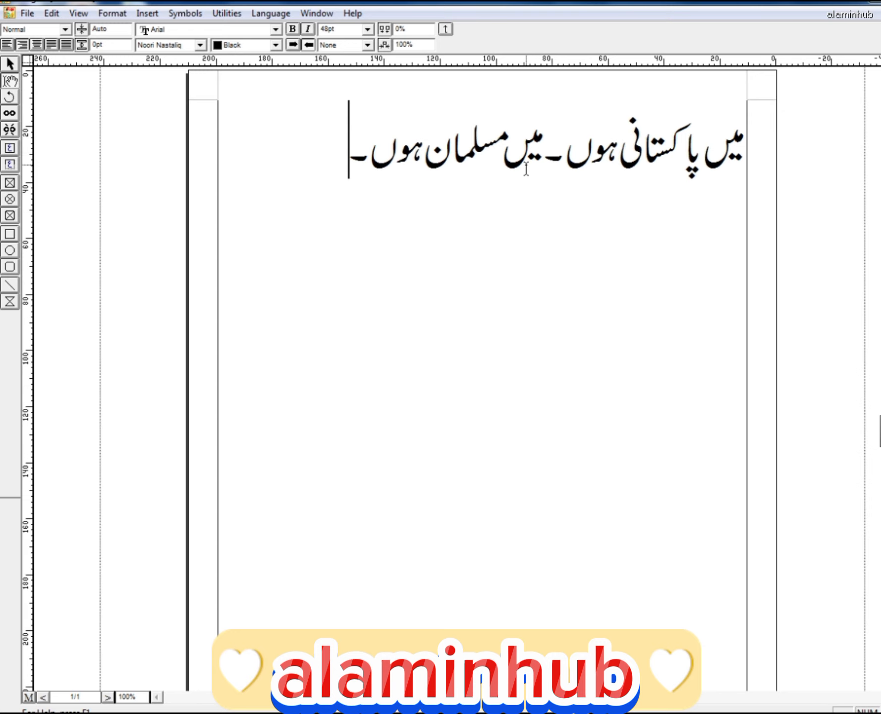
Write "i am Pakistani...... Proud to be a muslim...." in English on a new line and left-align it
{"action": "key", "text": "Return"}
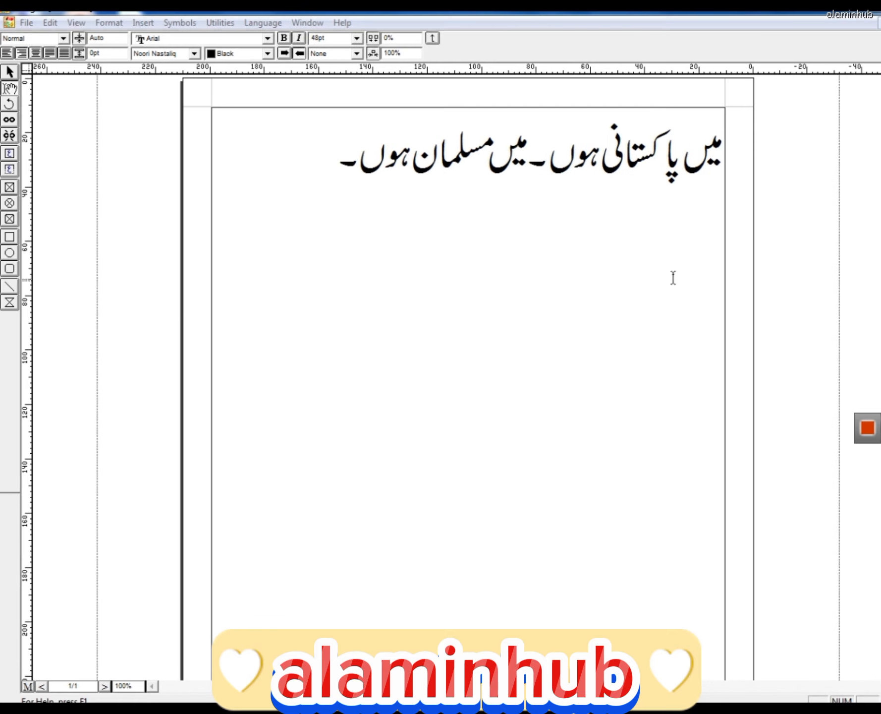
{"action": "left_click", "coordinate": [703, 252]}
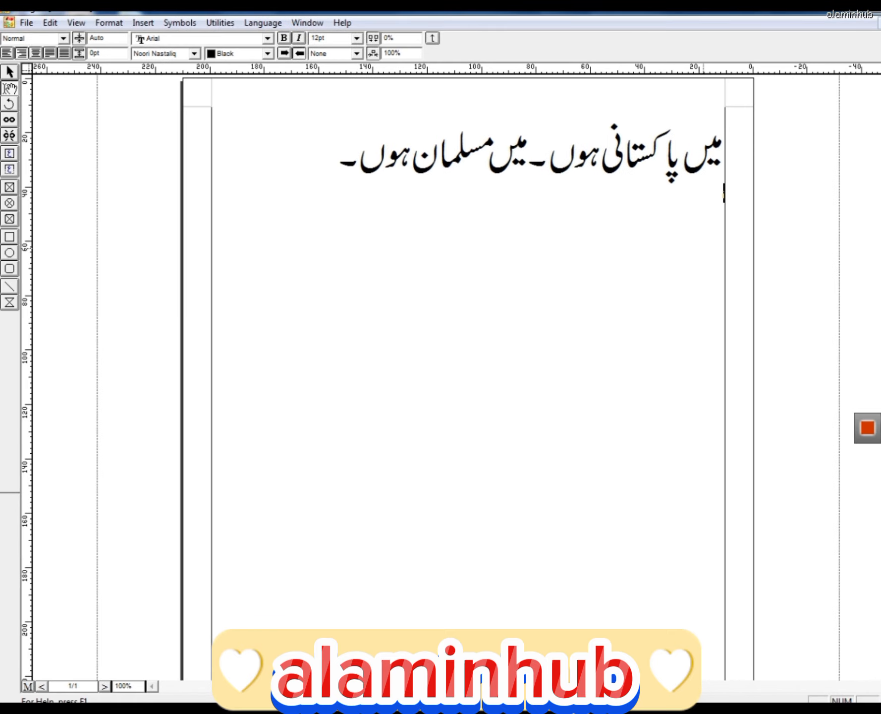
{"action": "type", "text": "i am Pakistani...... Proud t"}
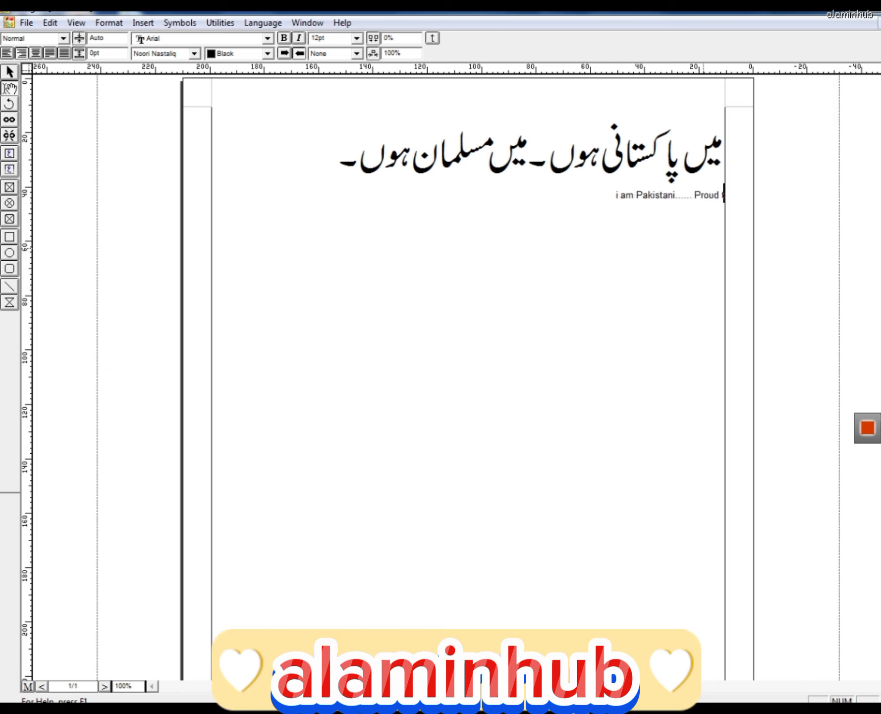
{"action": "type", "text": "o be a"}
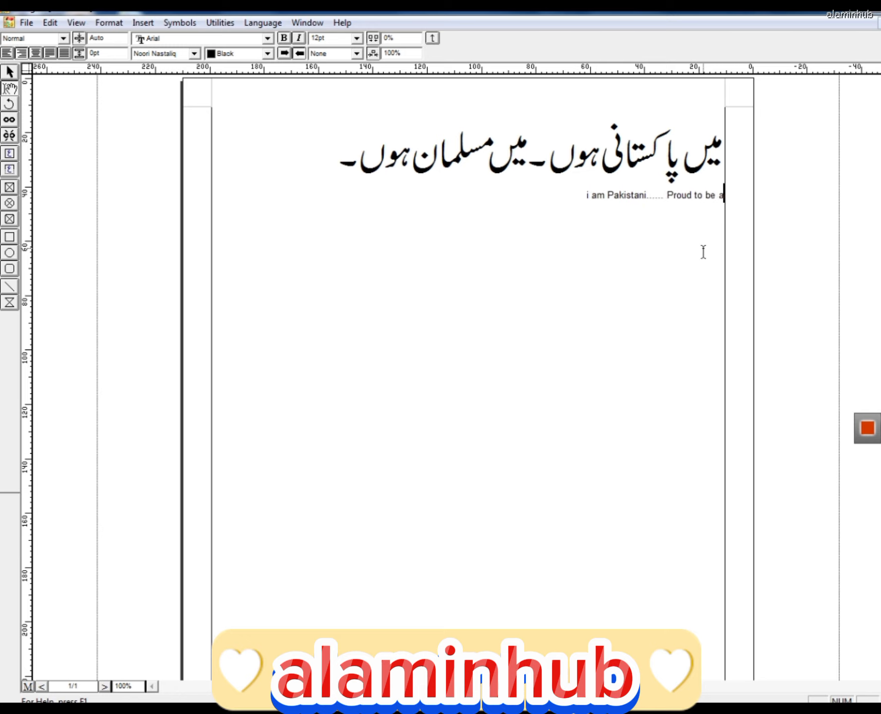
{"action": "type", "text": " muslim...."}
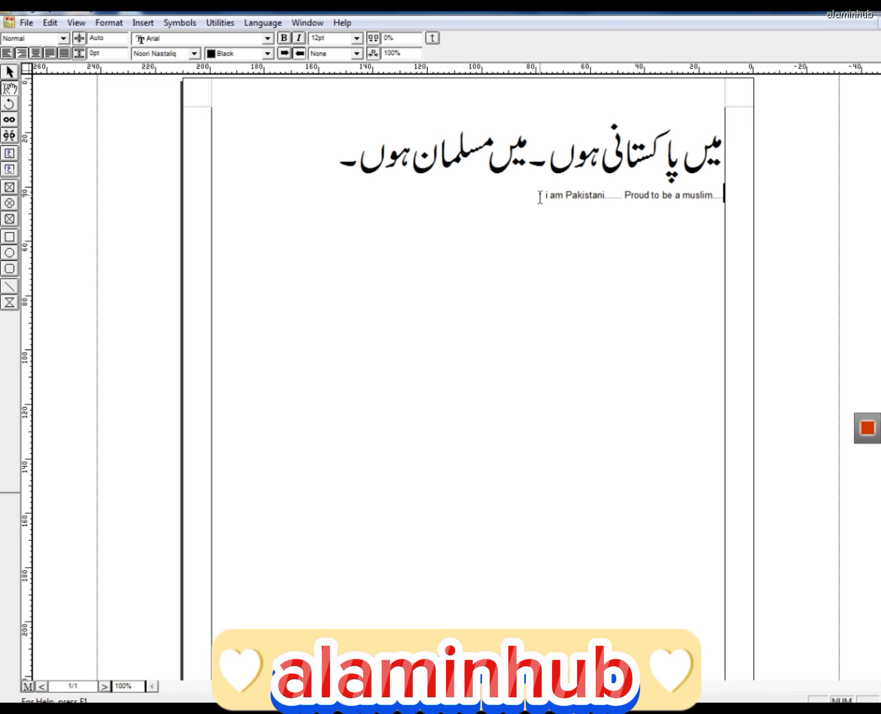
{"action": "mouse_move", "coordinate": [541, 196]}
{"action": "left_mouse_down"}
{"action": "mouse_move", "coordinate": [663, 202]}
{"action": "mouse_move", "coordinate": [539, 201]}
{"action": "mouse_move", "coordinate": [547, 198]}
{"action": "left_mouse_up"}
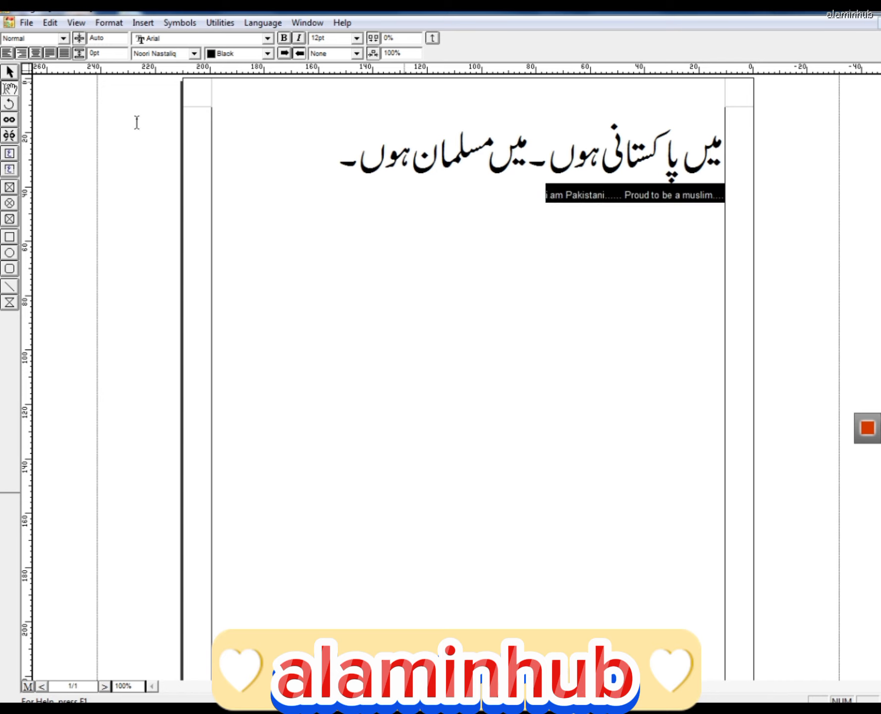
{"action": "left_click", "coordinate": [7, 53]}
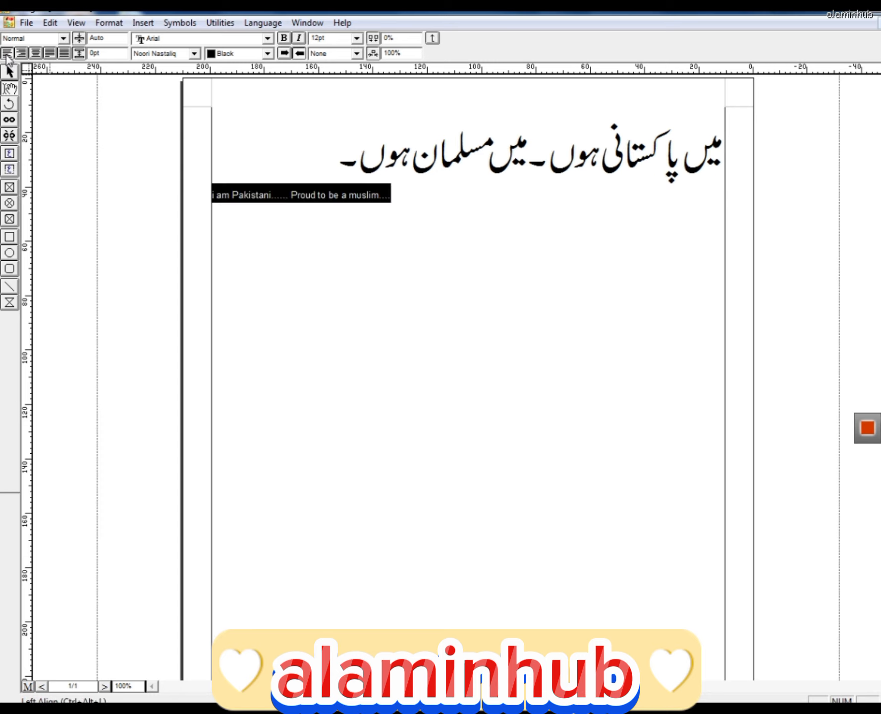
{"action": "left_click", "coordinate": [400, 201]}
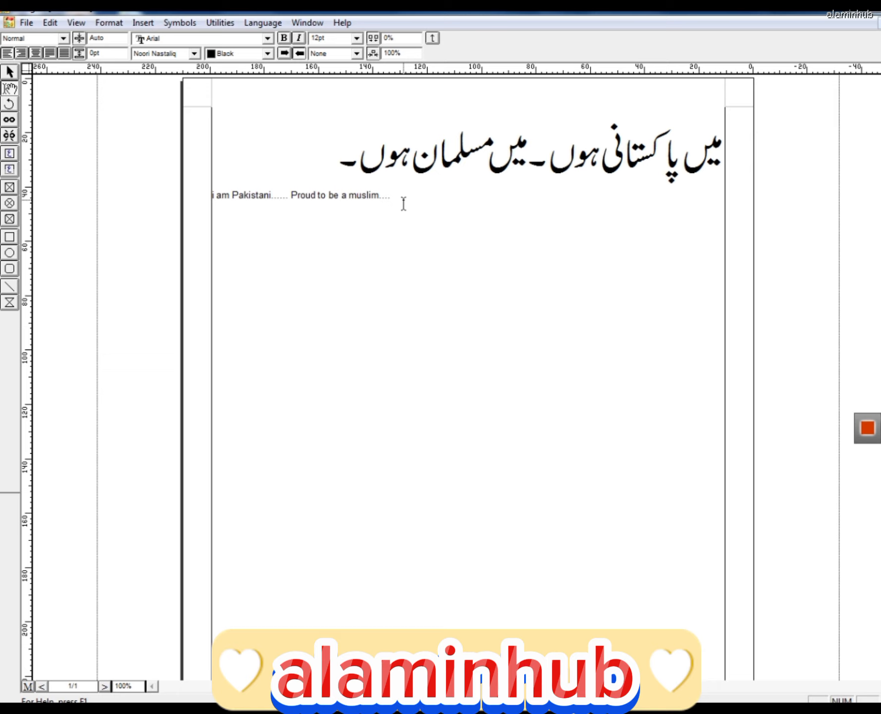
Add a right-aligned Urdu line reading "میرا نام ہے" below the English line
{"action": "key", "text": "Return"}
{"action": "left_click", "coordinate": [21, 53]}
{"action": "type", "text": "میرا"}
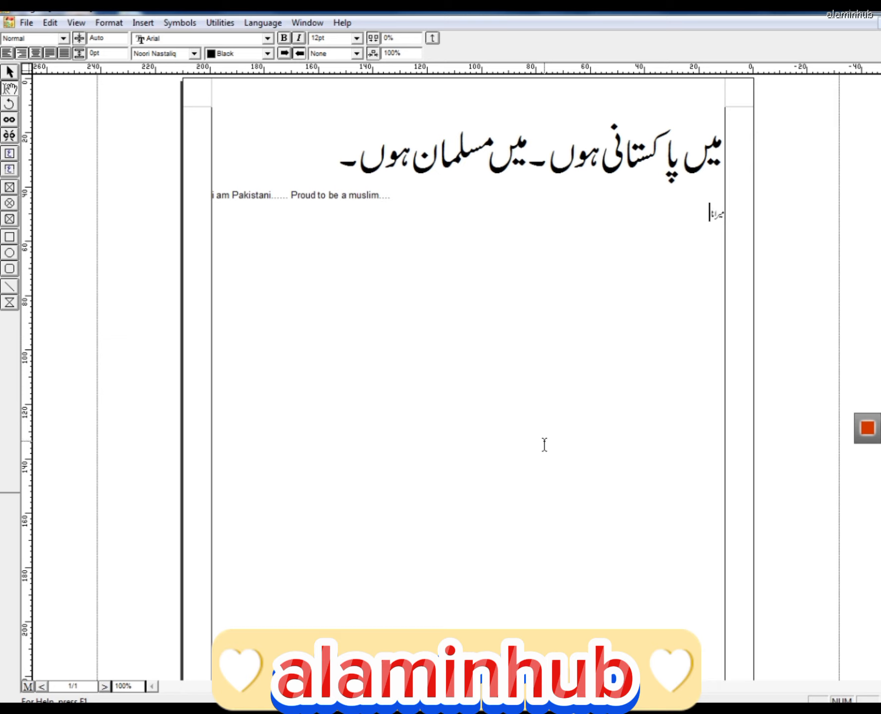
{"action": "type", "text": " نام"}
{"action": "type", "text": "ہے"}
Set the font size of the Urdu line below the English text to 48pt
{"action": "left_click_drag", "start_coordinate": [689, 211], "coordinate": [729, 211]}
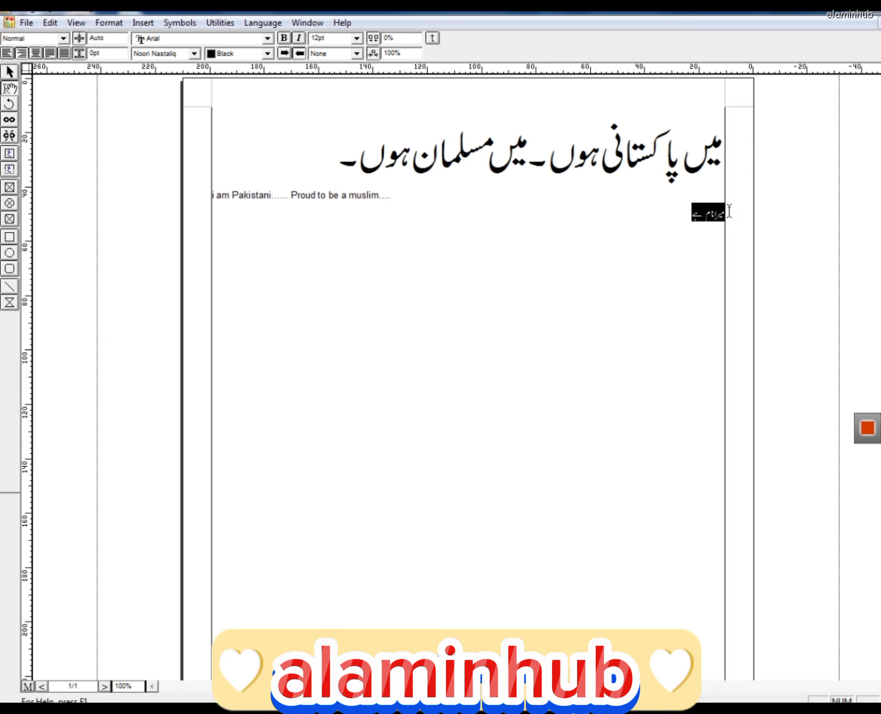
{"action": "left_click", "coordinate": [356, 38]}
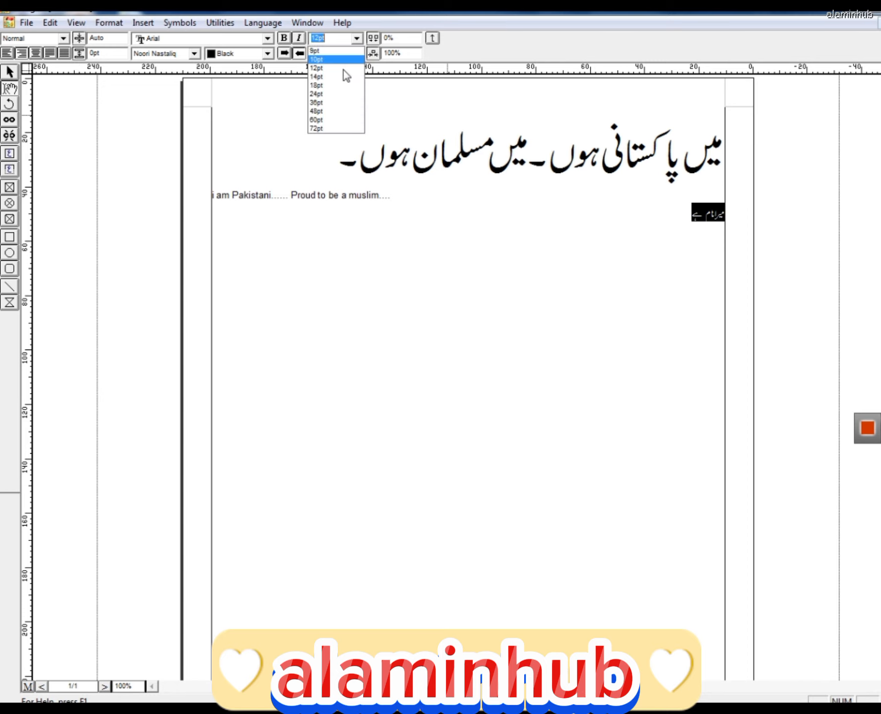
{"action": "left_click", "coordinate": [332, 111]}
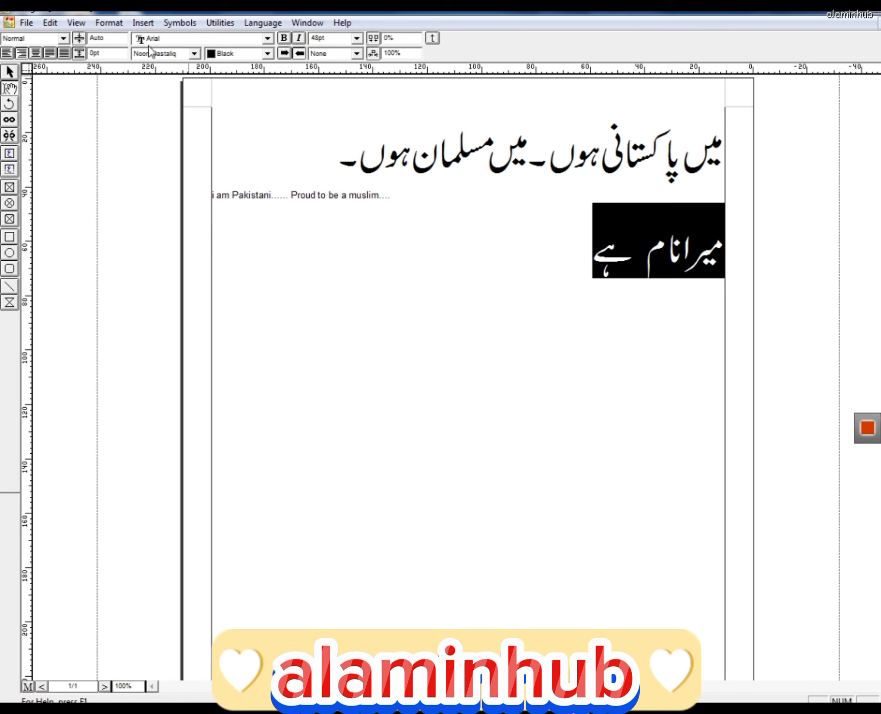
{"action": "left_click", "coordinate": [424, 359]}
Try full-width justification, normal justification and center alignment on the first Urdu line, and return it to right alignment
{"action": "left_click_drag", "start_coordinate": [322, 159], "coordinate": [720, 174]}
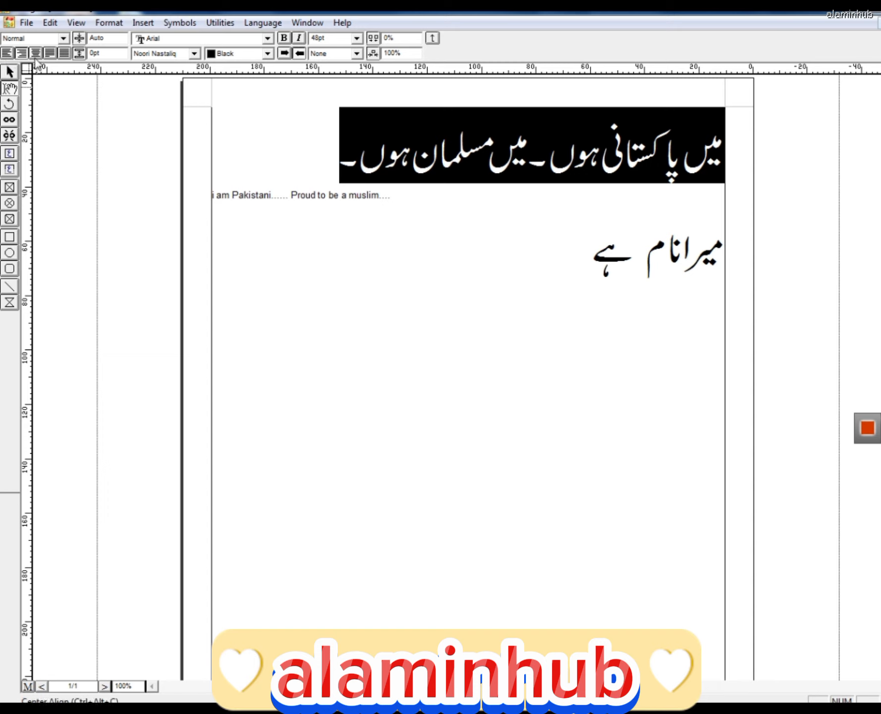
{"action": "left_click", "coordinate": [65, 53]}
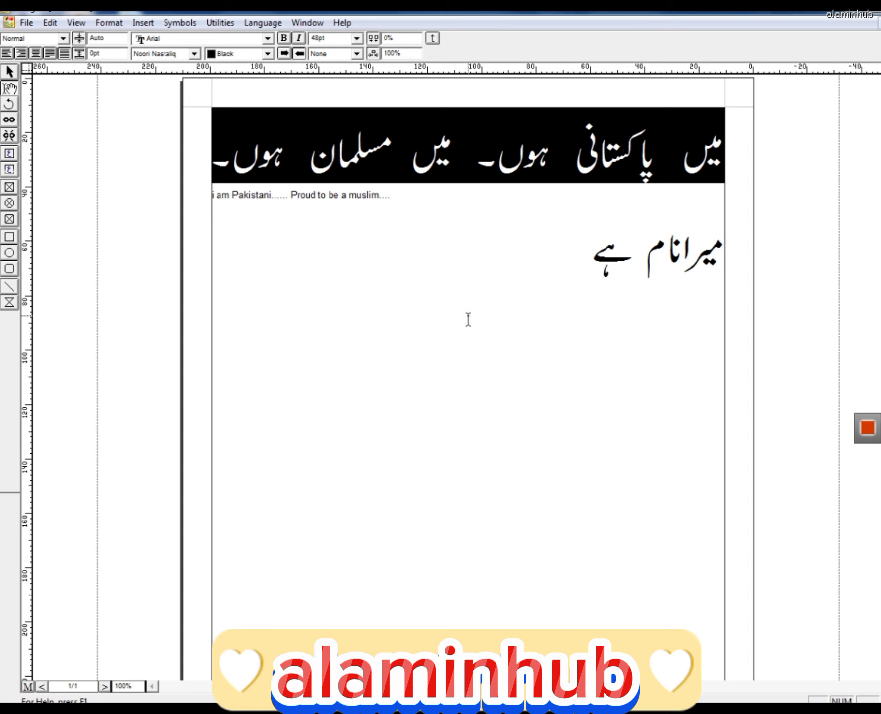
{"action": "left_click", "coordinate": [454, 329]}
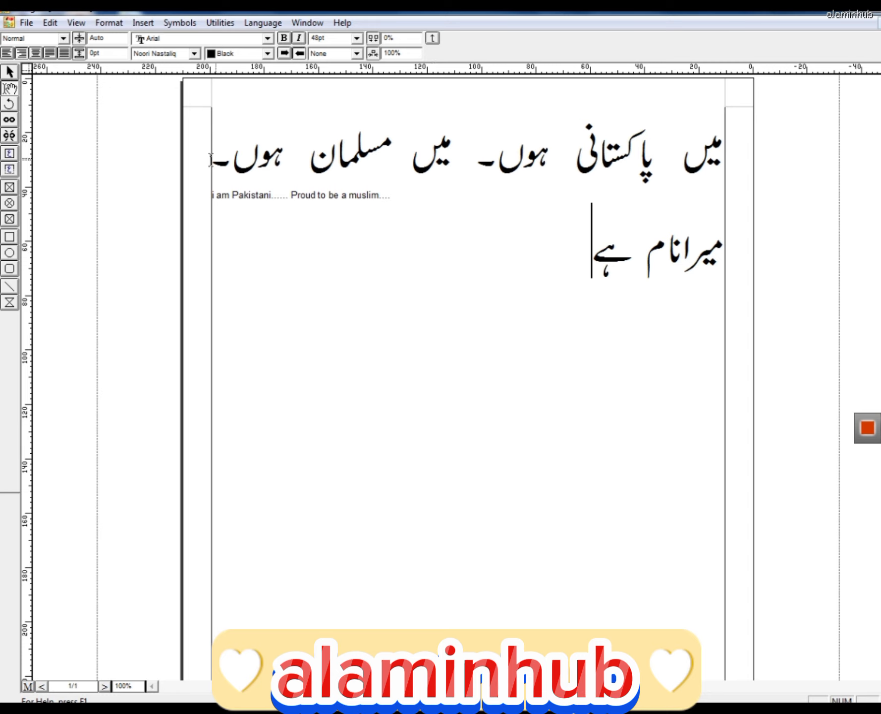
{"action": "left_click_drag", "start_coordinate": [215, 159], "coordinate": [713, 181]}
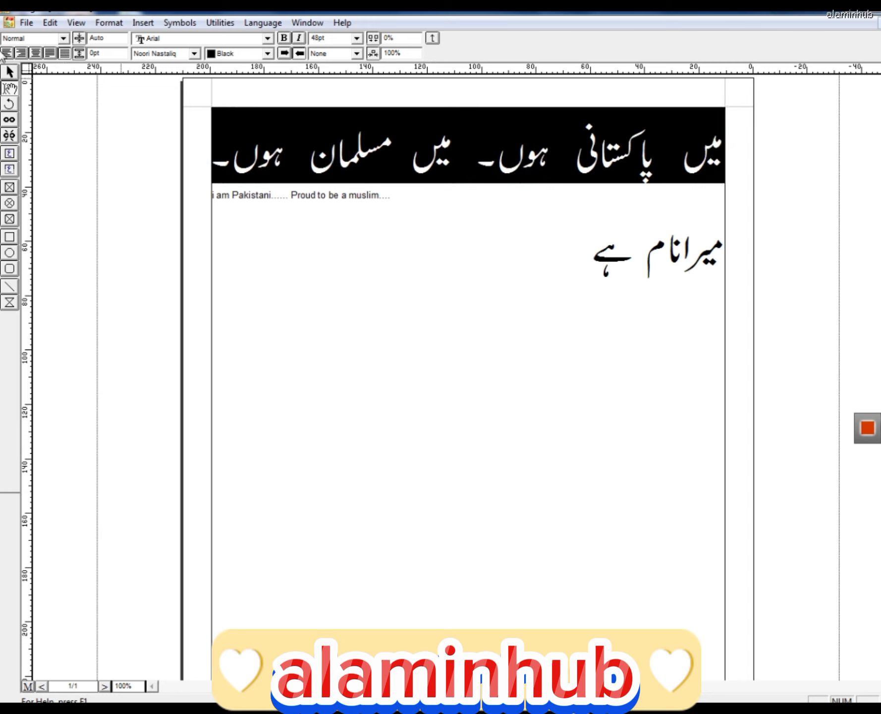
{"action": "left_click", "coordinate": [52, 54]}
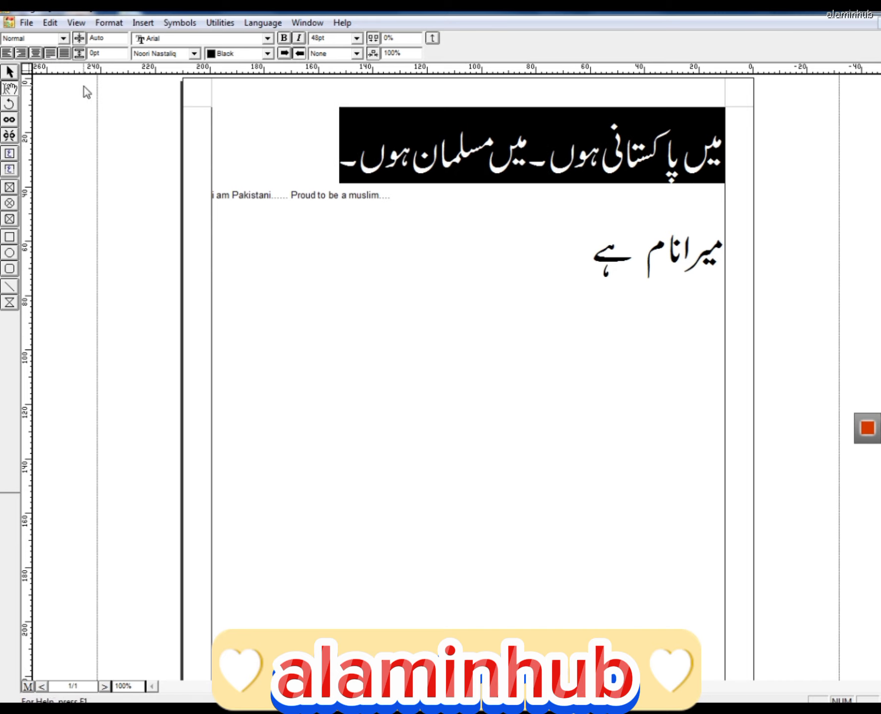
{"action": "left_click", "coordinate": [35, 54]}
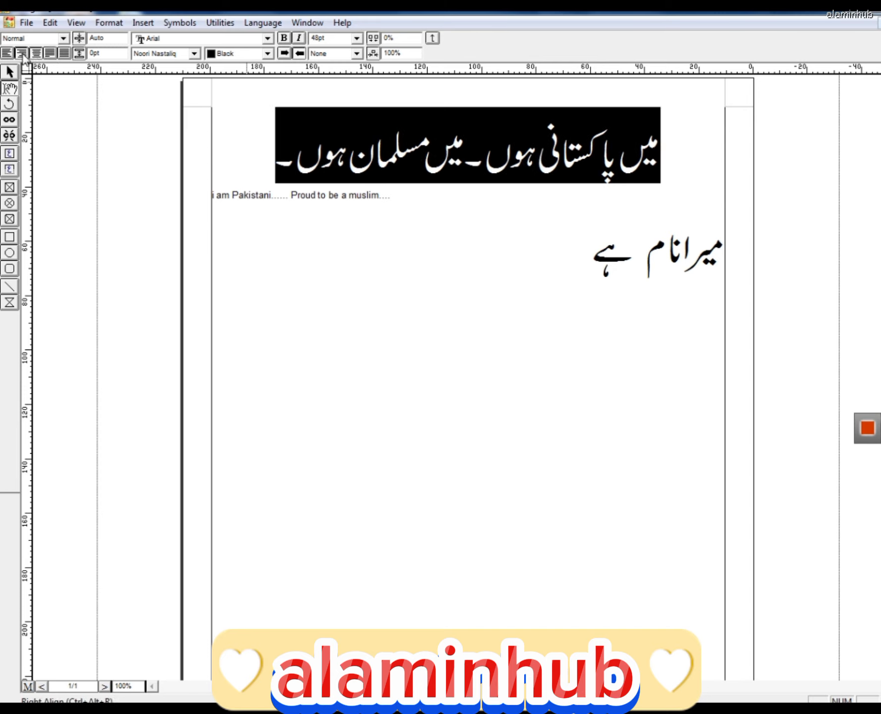
{"action": "left_click", "coordinate": [21, 53]}
{"action": "left_click", "coordinate": [438, 358]}
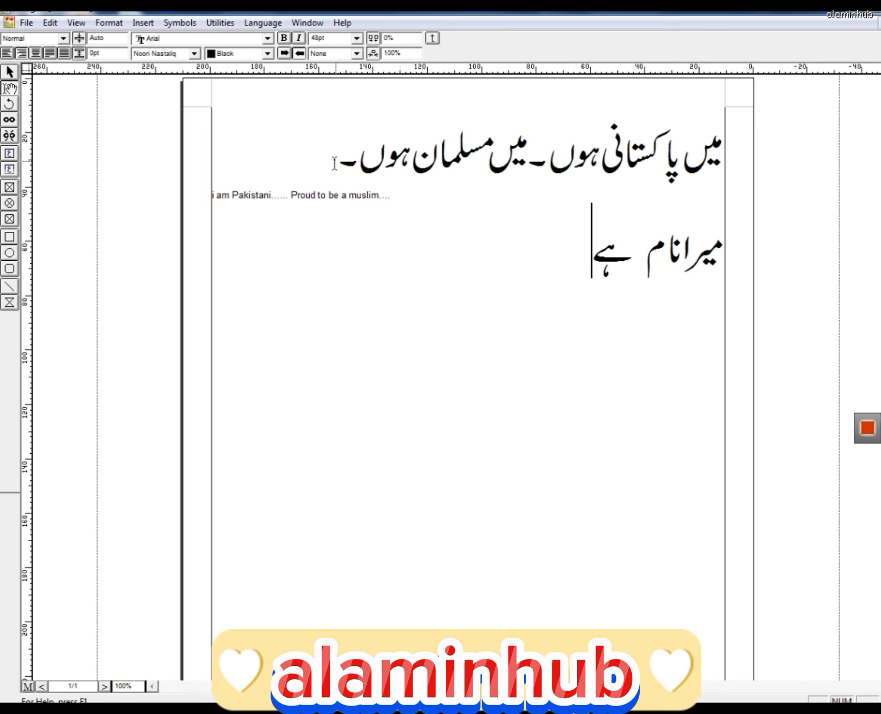
Try the Aasaar font on the first Urdu line and change it to Akram
{"action": "left_click_drag", "start_coordinate": [335, 162], "coordinate": [710, 163]}
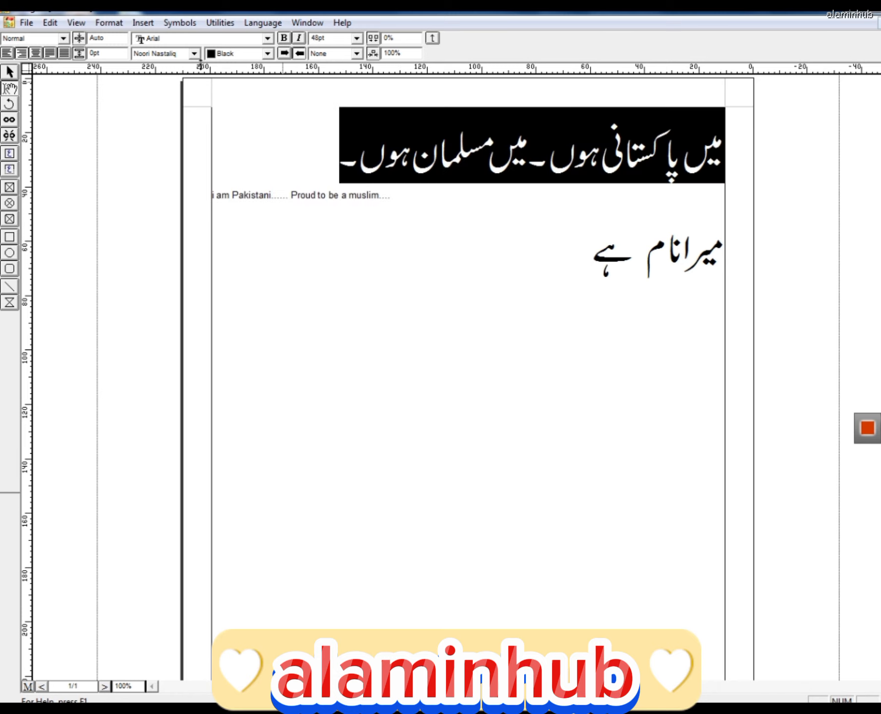
{"action": "left_click", "coordinate": [195, 53]}
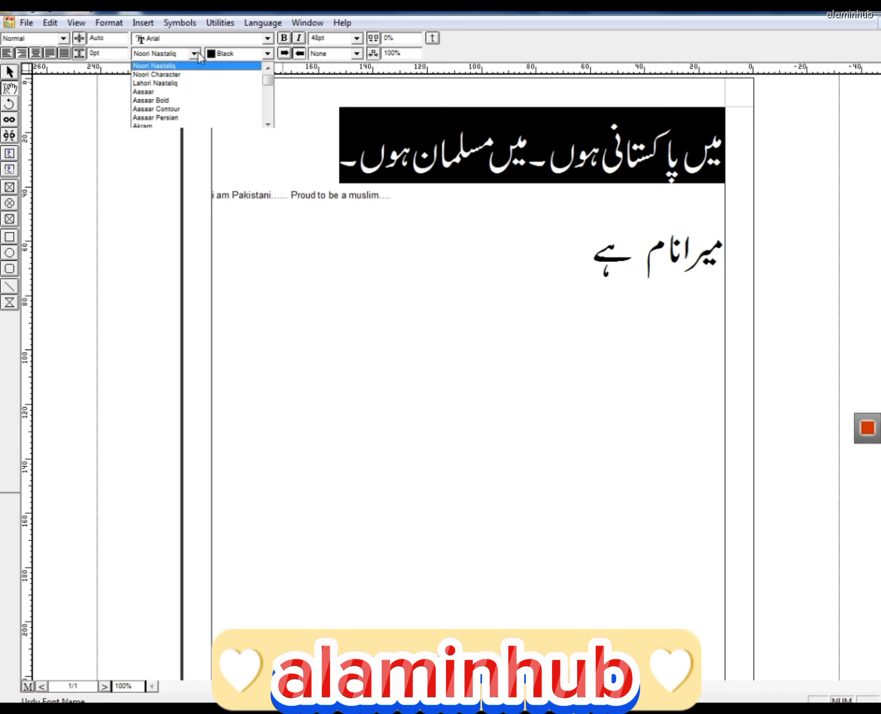
{"action": "left_click", "coordinate": [178, 92]}
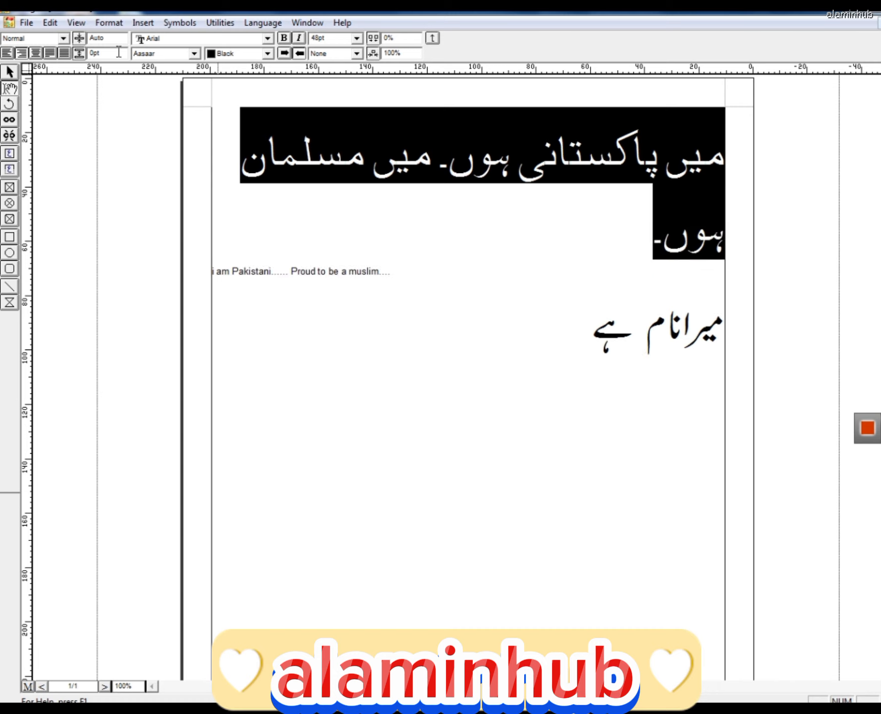
{"action": "left_click", "coordinate": [194, 53]}
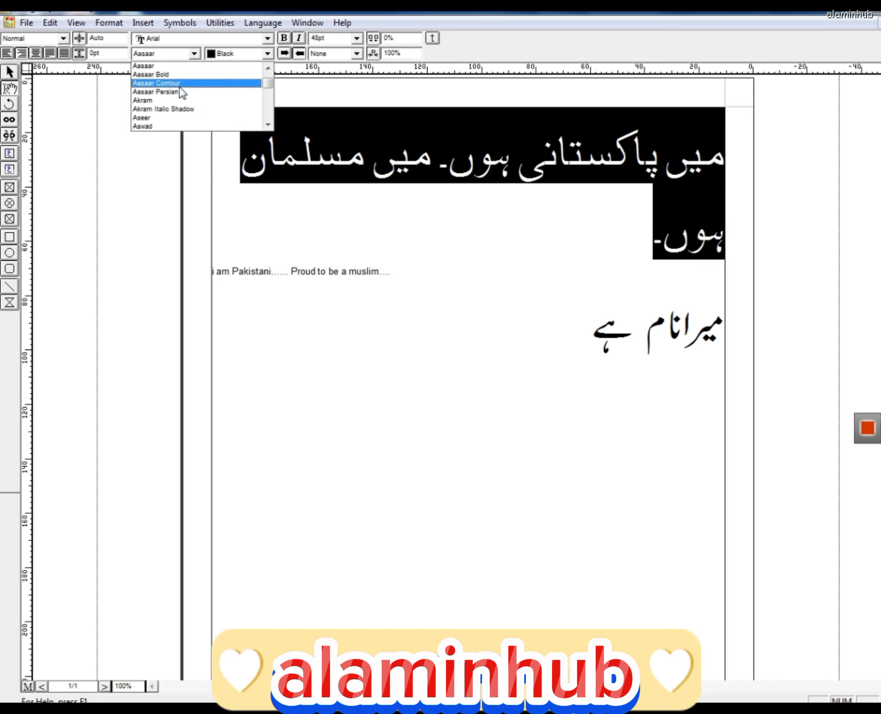
{"action": "left_click", "coordinate": [176, 98]}
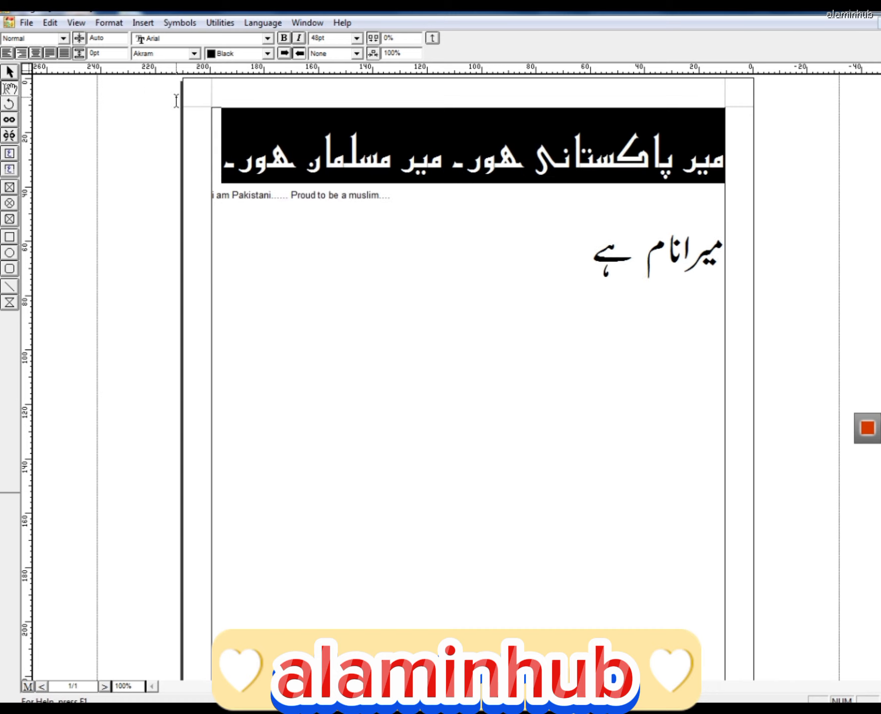
Set the font of the first Urdu line to Noori Nastaliq
{"action": "left_click", "coordinate": [195, 53]}
{"action": "left_click_drag", "start_coordinate": [269, 90], "coordinate": [269, 78]}
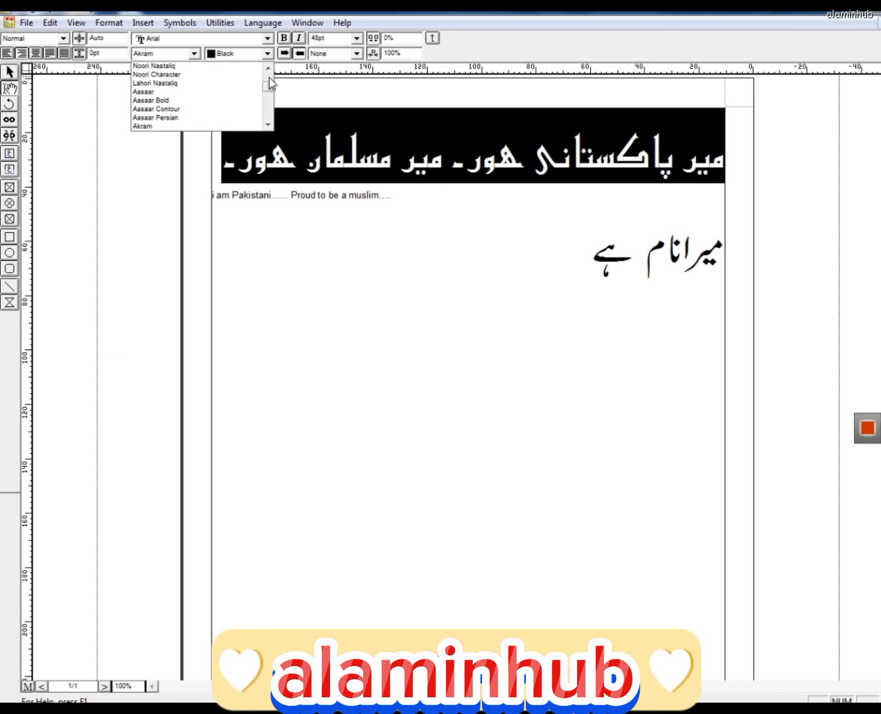
{"action": "left_click", "coordinate": [214, 66]}
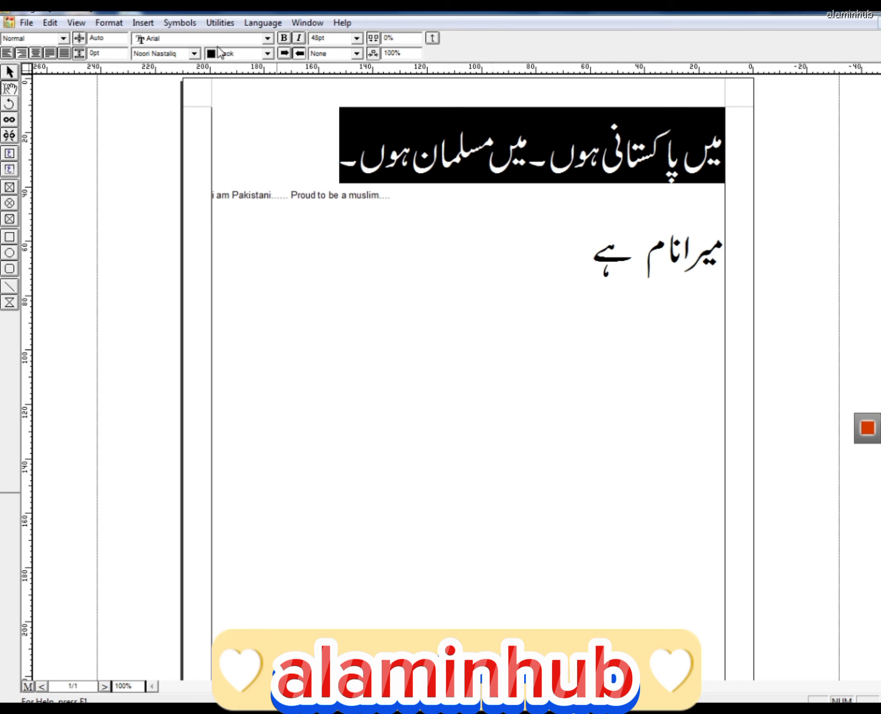
Try the Arial CYR and ArsisDReg fonts on the English line, and return it to Arial
{"action": "left_click_drag", "start_coordinate": [410, 198], "coordinate": [237, 186]}
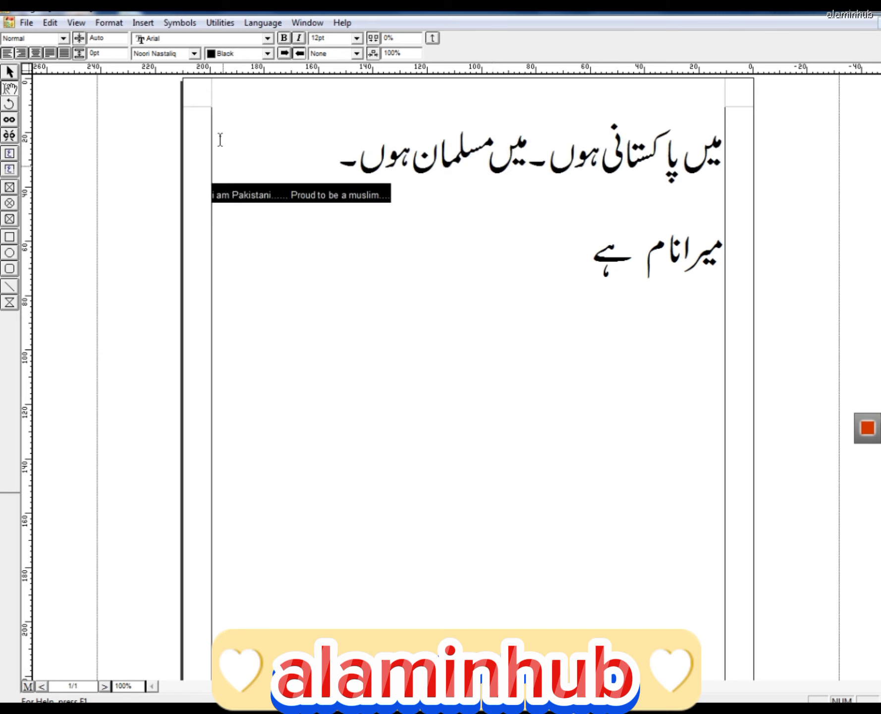
{"action": "left_click", "coordinate": [268, 38]}
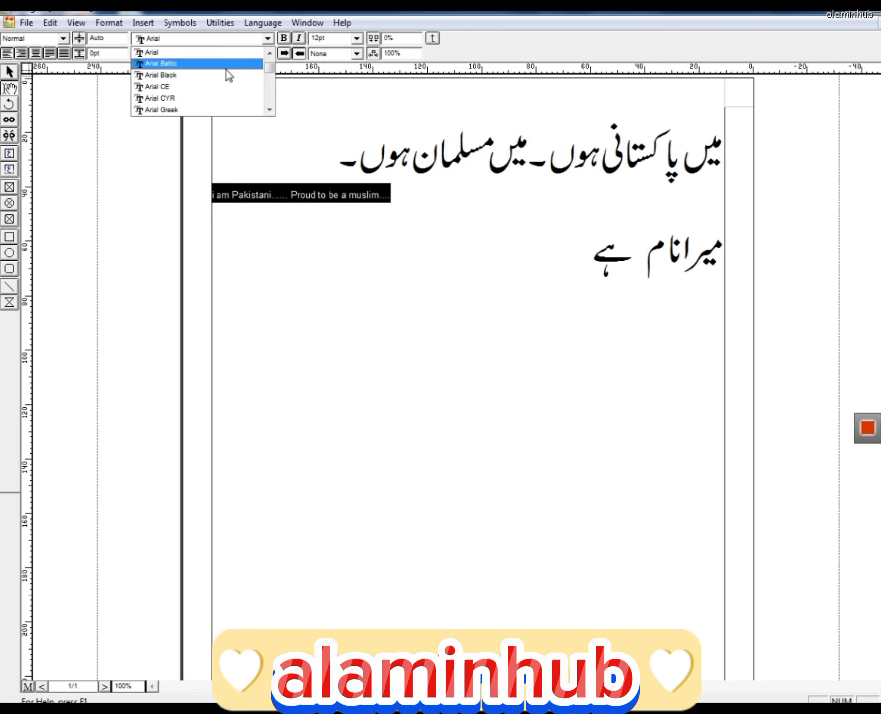
{"action": "left_click", "coordinate": [229, 58]}
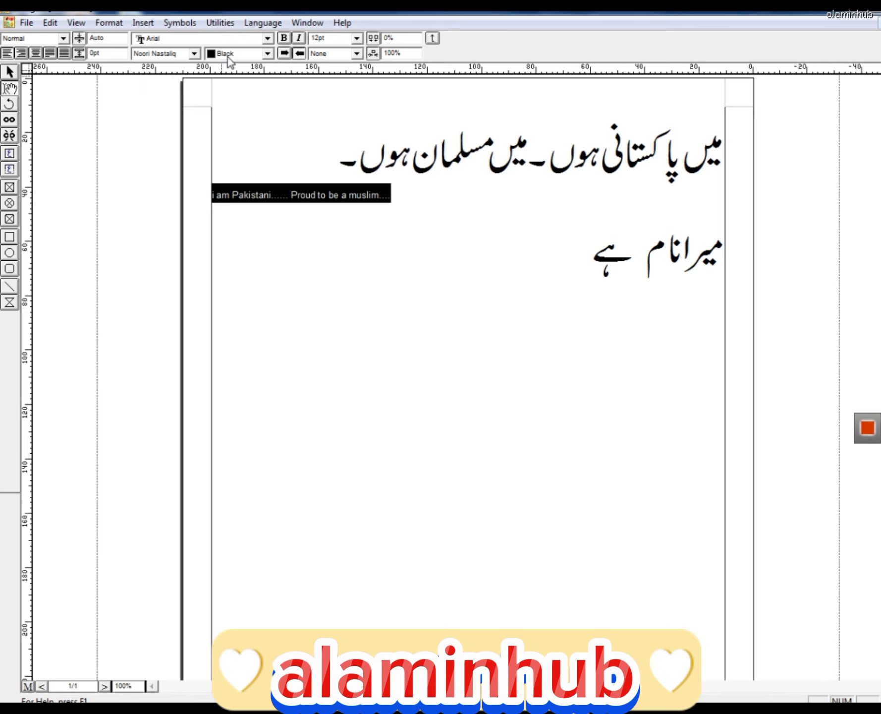
{"action": "left_click", "coordinate": [267, 38]}
{"action": "left_click", "coordinate": [223, 98]}
{"action": "left_click", "coordinate": [268, 38]}
{"action": "scroll", "coordinate": [245, 90], "scroll_direction": "down", "scroll_amount": 3}
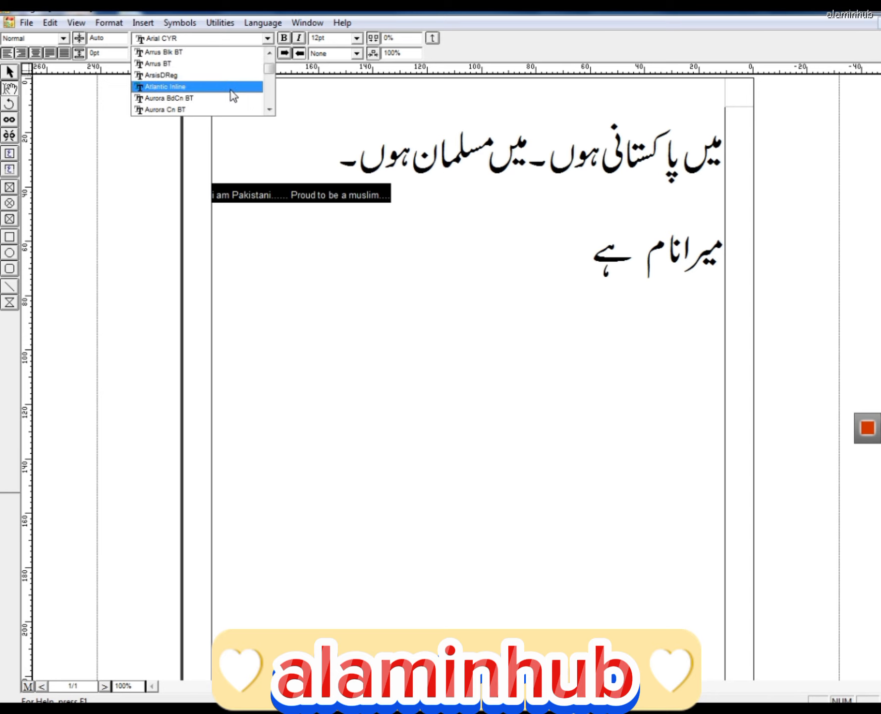
{"action": "left_click", "coordinate": [227, 76]}
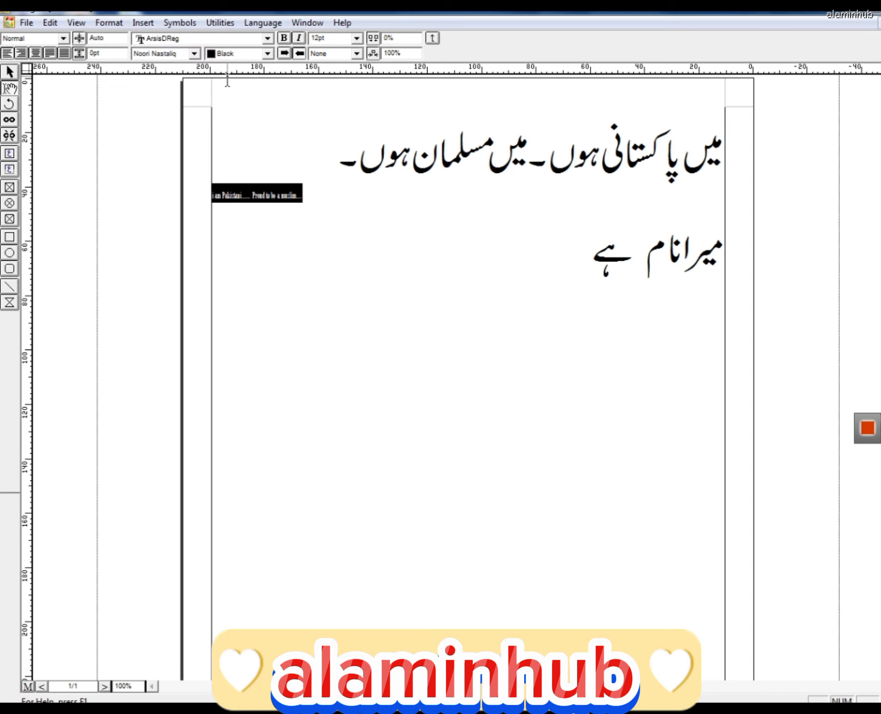
{"action": "left_click", "coordinate": [267, 38]}
{"action": "scroll", "coordinate": [219, 80], "scroll_direction": "up", "scroll_amount": 2}
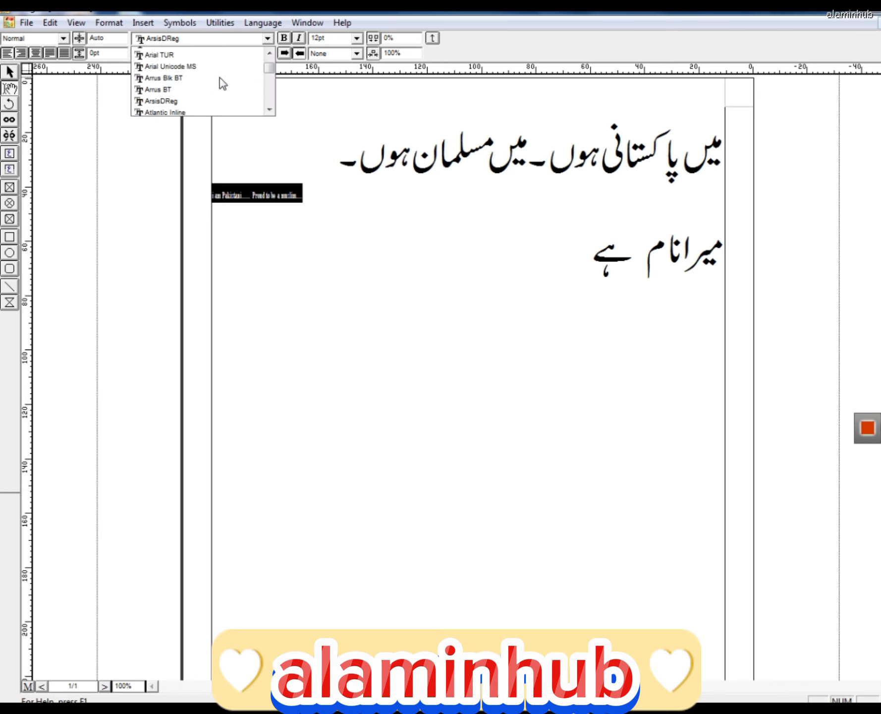
{"action": "scroll", "coordinate": [219, 78], "scroll_direction": "up", "scroll_amount": 4}
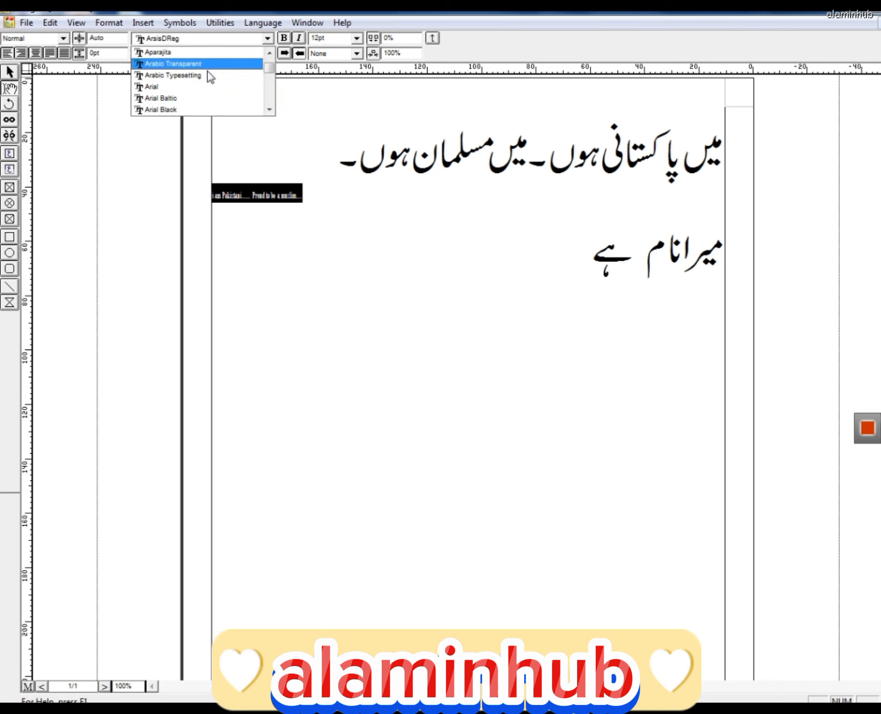
{"action": "left_click", "coordinate": [201, 87]}
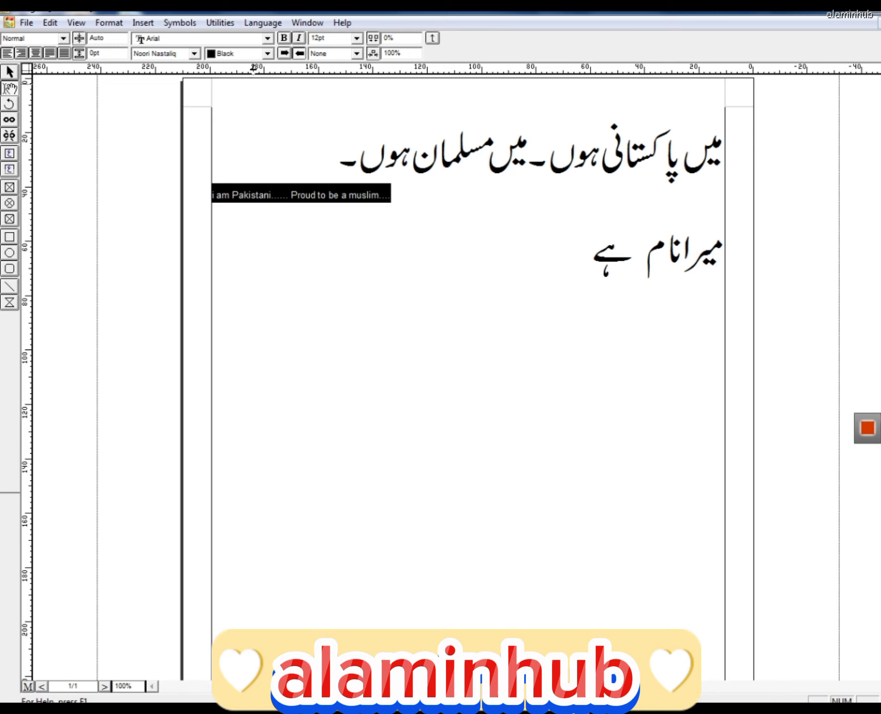
Set the English line's font size to 36pt and add an Urdu full stop at the end of the Urdu line below it
{"action": "left_click", "coordinate": [357, 38]}
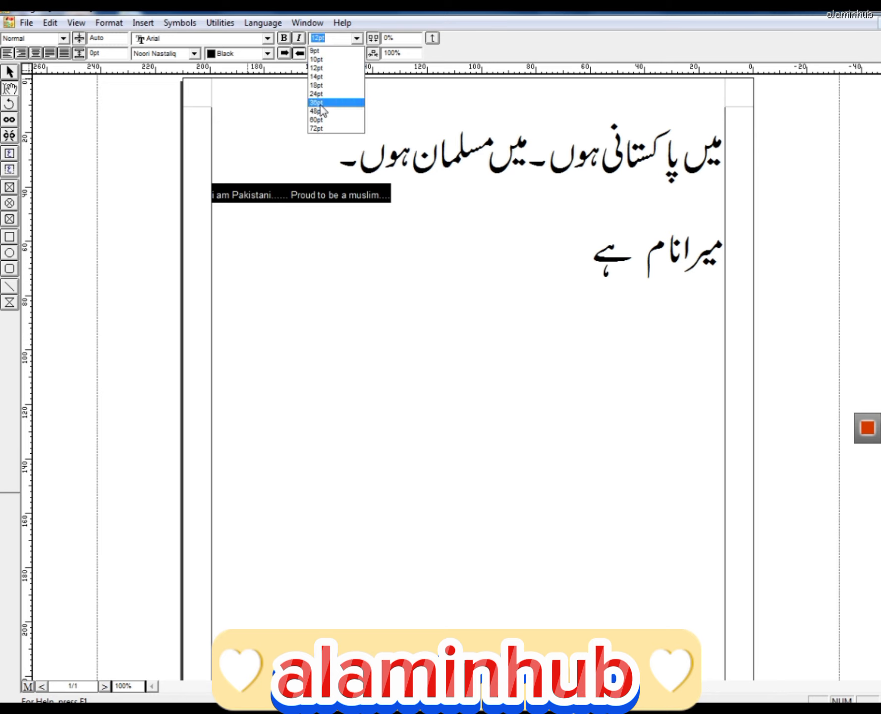
{"action": "left_click", "coordinate": [317, 103]}
{"action": "left_click", "coordinate": [401, 324]}
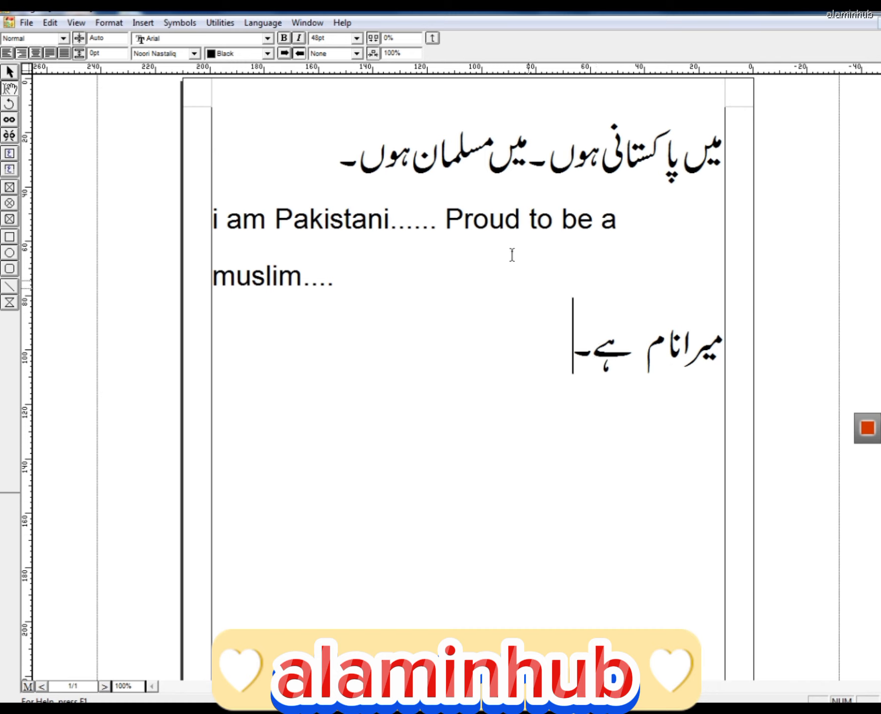
Color the first Urdu line yellow
{"action": "left_click_drag", "start_coordinate": [333, 154], "coordinate": [737, 174]}
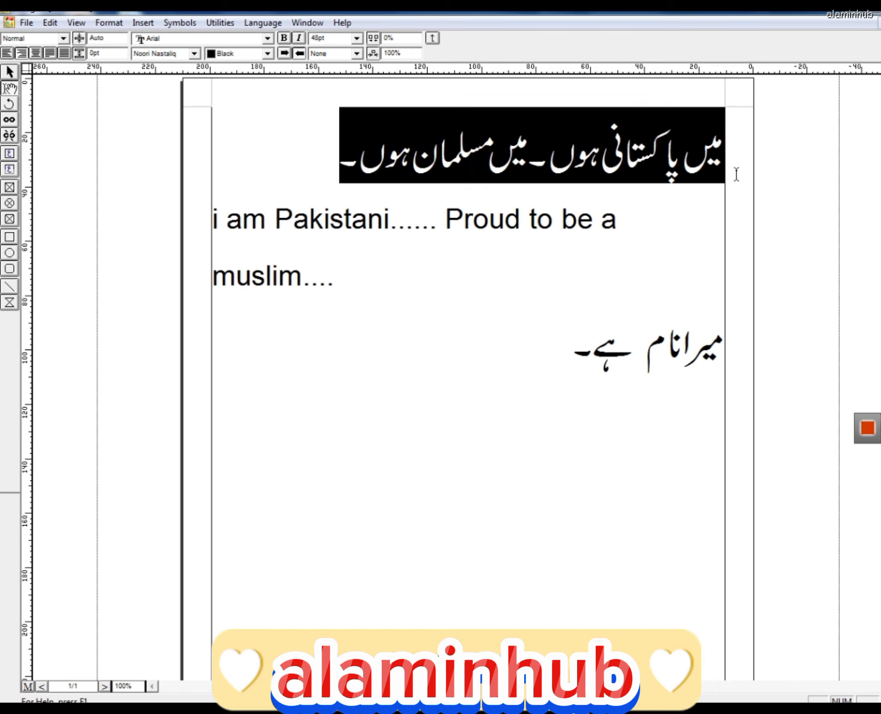
{"action": "left_click", "coordinate": [268, 53]}
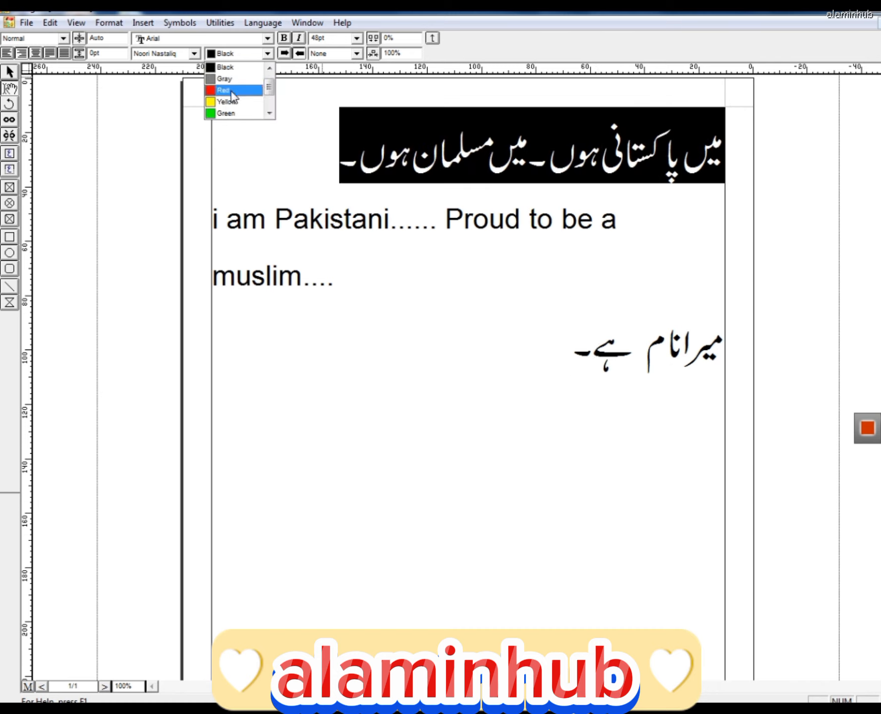
{"action": "left_click", "coordinate": [230, 101]}
{"action": "left_click", "coordinate": [476, 337]}
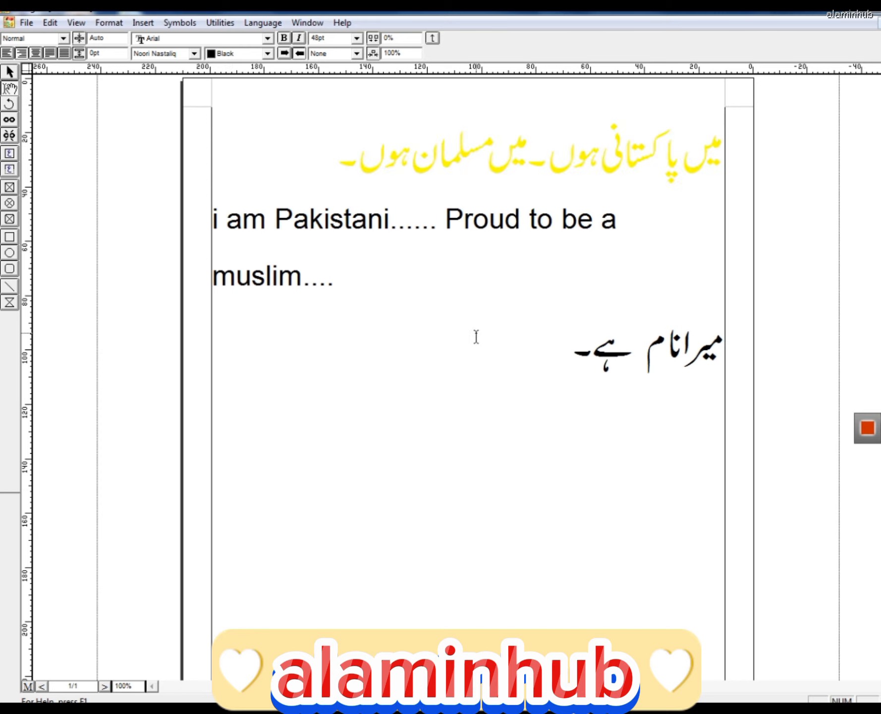
Change the text color of the first Urdu line to cyan
{"action": "left_click_drag", "start_coordinate": [320, 169], "coordinate": [733, 171]}
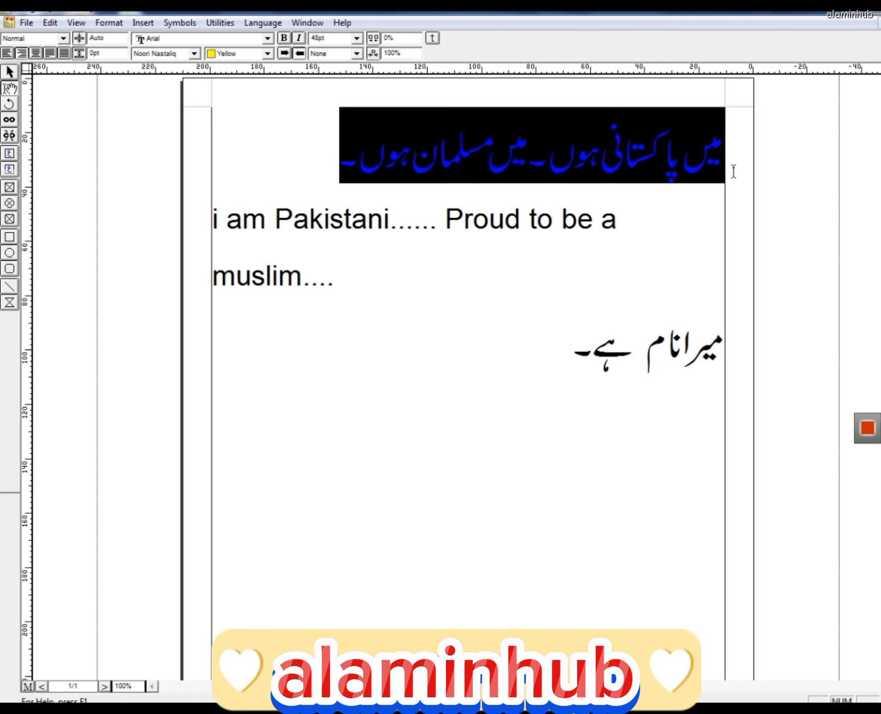
{"action": "left_click", "coordinate": [271, 55]}
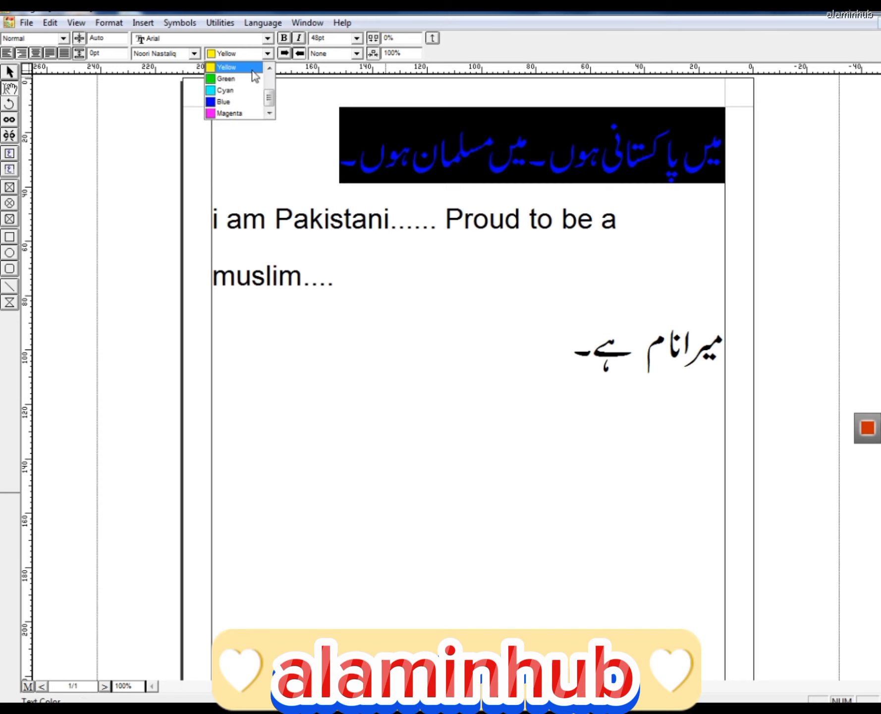
{"action": "left_click", "coordinate": [233, 90]}
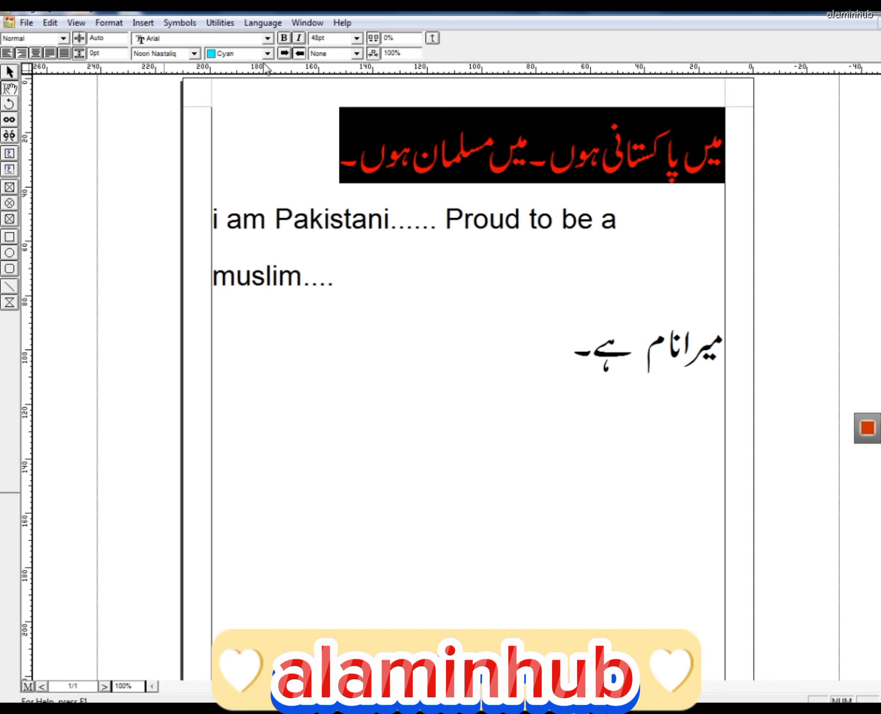
{"action": "left_click", "coordinate": [305, 136]}
{"action": "left_click_drag", "start_coordinate": [324, 158], "coordinate": [732, 184]}
{"action": "left_click", "coordinate": [267, 53]}
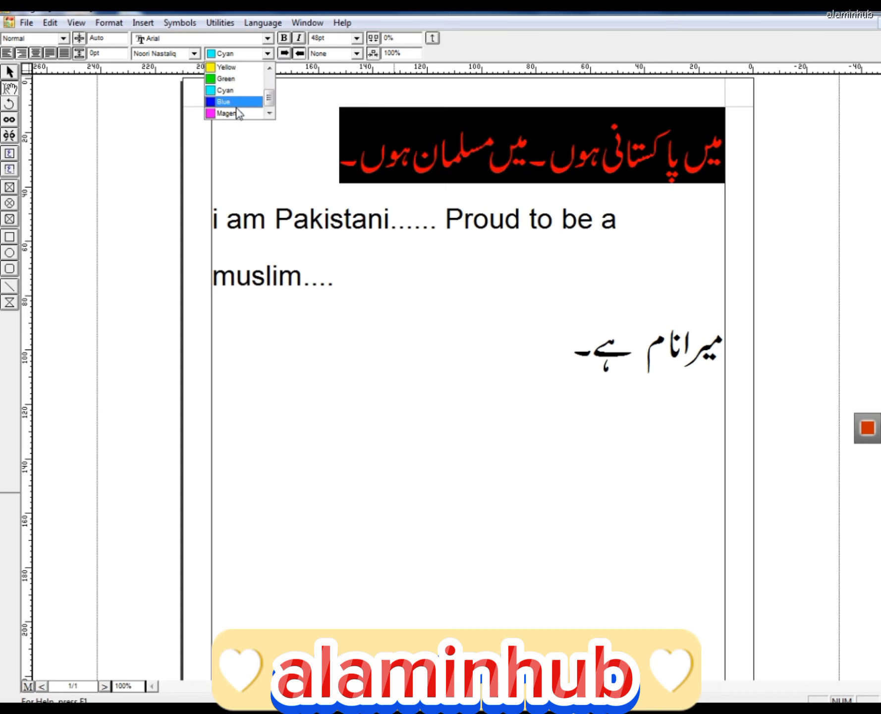
{"action": "left_click", "coordinate": [309, 139]}
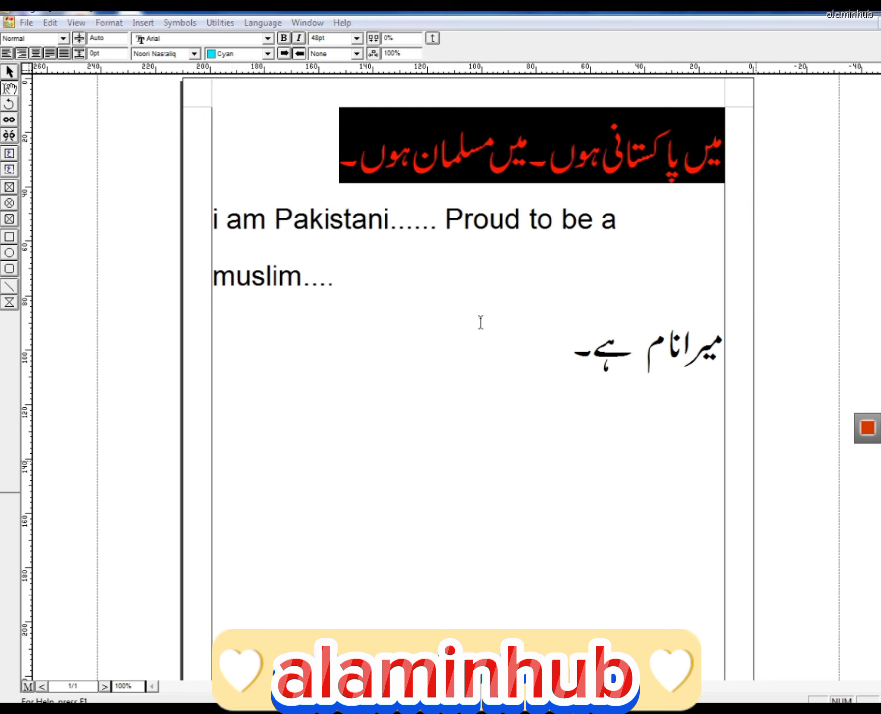
{"action": "left_click", "coordinate": [478, 342]}
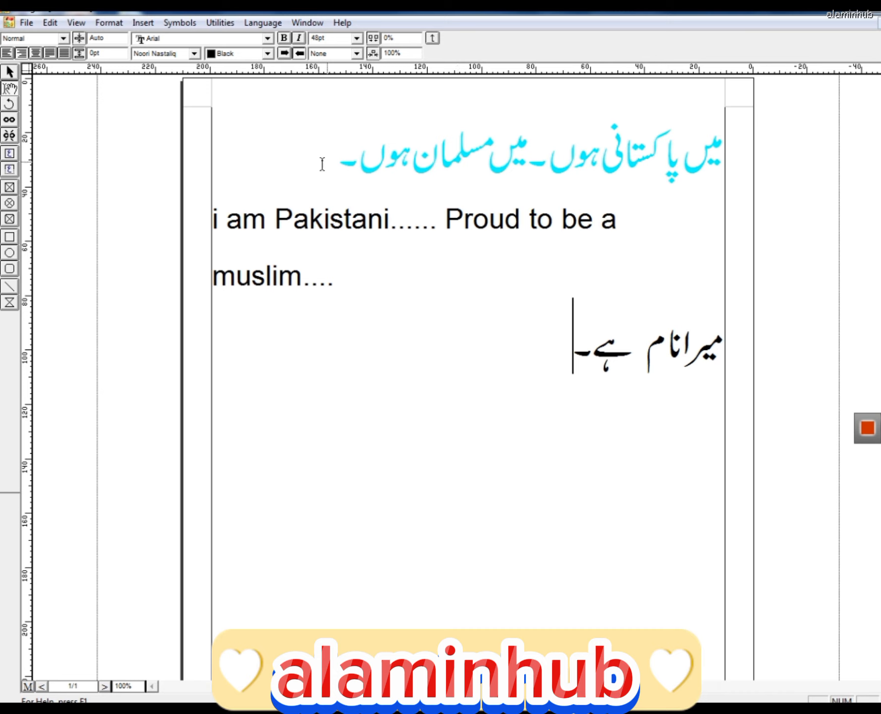